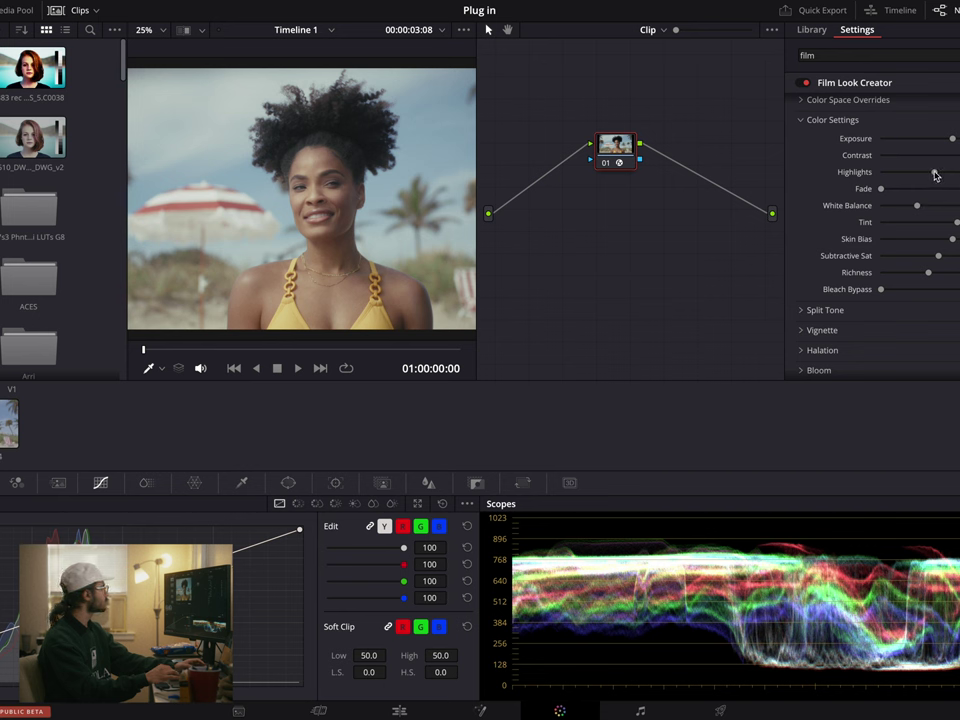
Step: Try a Highlights tweak and a strong Fade in the Film Look Creator's color settings, resetting Fade to its default
{"action": "mouse_move", "coordinate": [927, 172]}
{"action": "left_mouse_down"}
{"action": "mouse_move", "coordinate": [958, 172]}
{"action": "mouse_move", "coordinate": [930, 172]}
{"action": "left_mouse_up"}
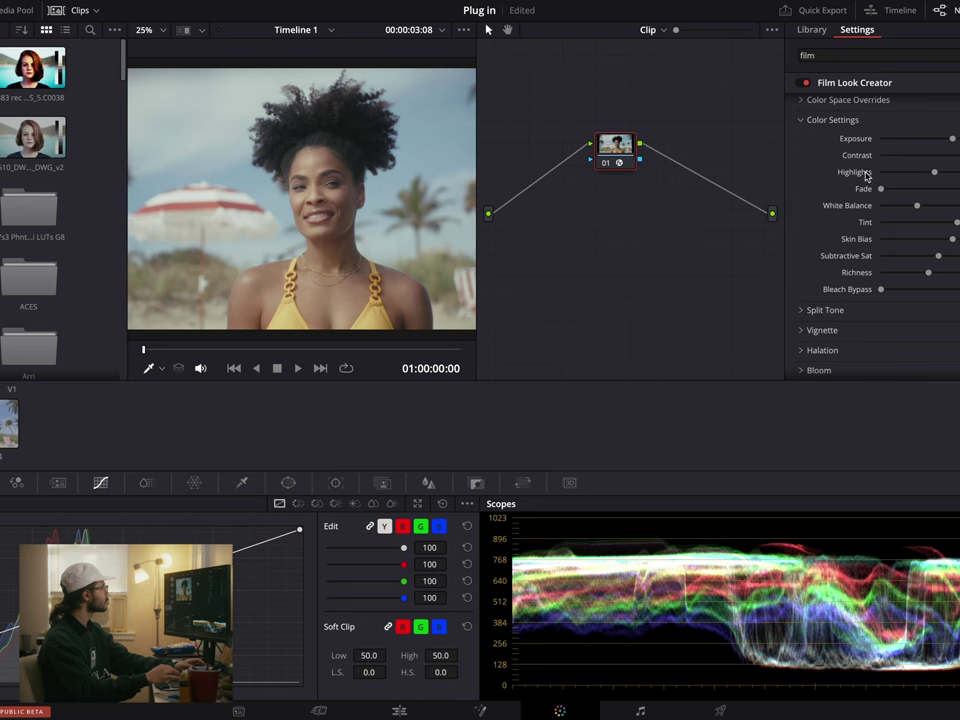
{"action": "scroll", "coordinate": [870, 170], "scroll_direction": "down", "scroll_amount": 1}
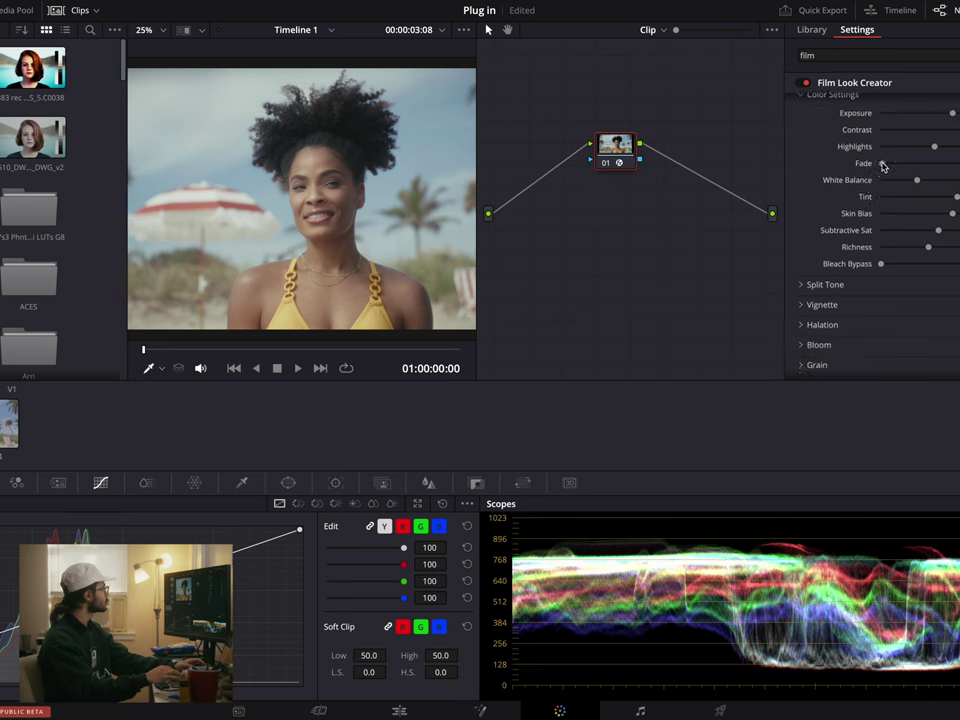
{"action": "left_click_drag", "start_coordinate": [886, 166], "coordinate": [952, 158]}
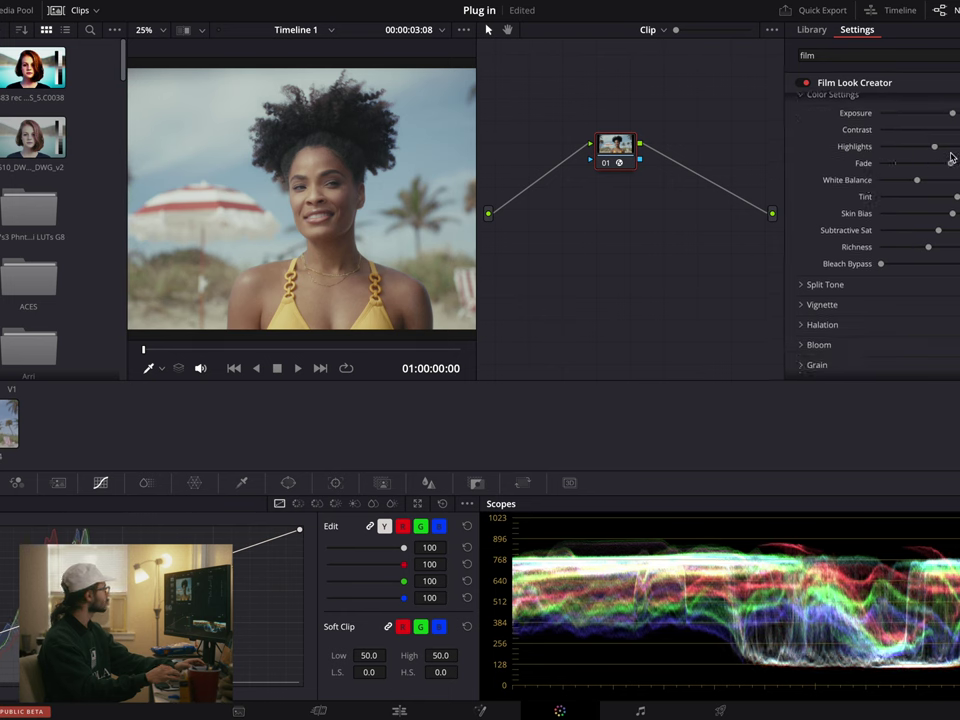
{"action": "double_click", "coordinate": [865, 166]}
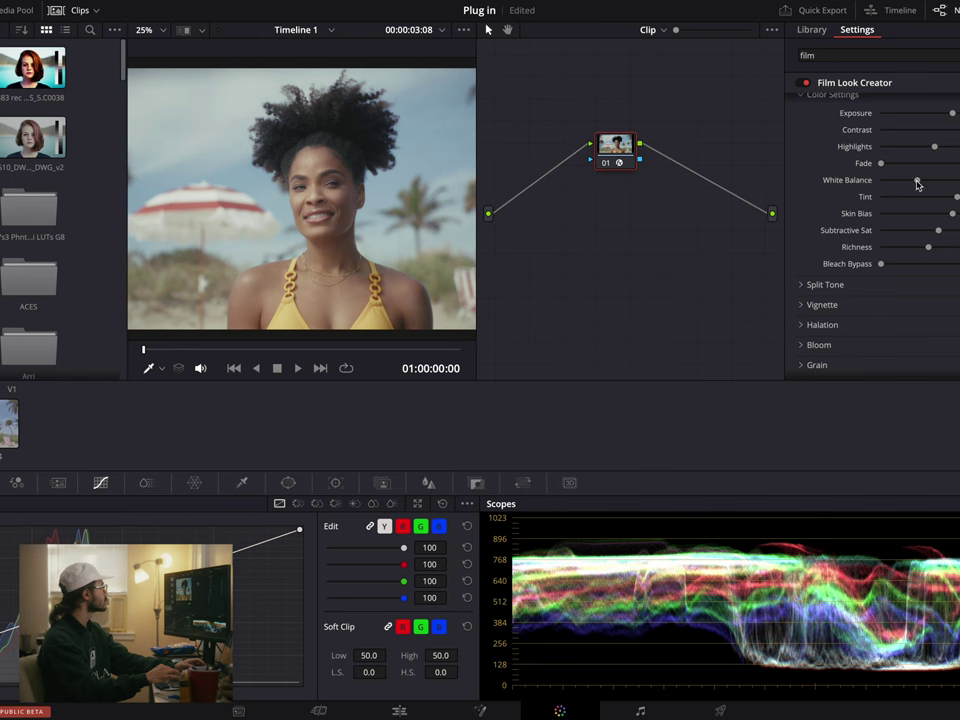
Step: Try shifting White Balance, Tint and Skin Bias in the color settings, resetting Skin Bias to its default
{"action": "left_click_drag", "start_coordinate": [918, 184], "coordinate": [917, 183]}
{"action": "left_click_drag", "start_coordinate": [956, 199], "coordinate": [937, 197]}
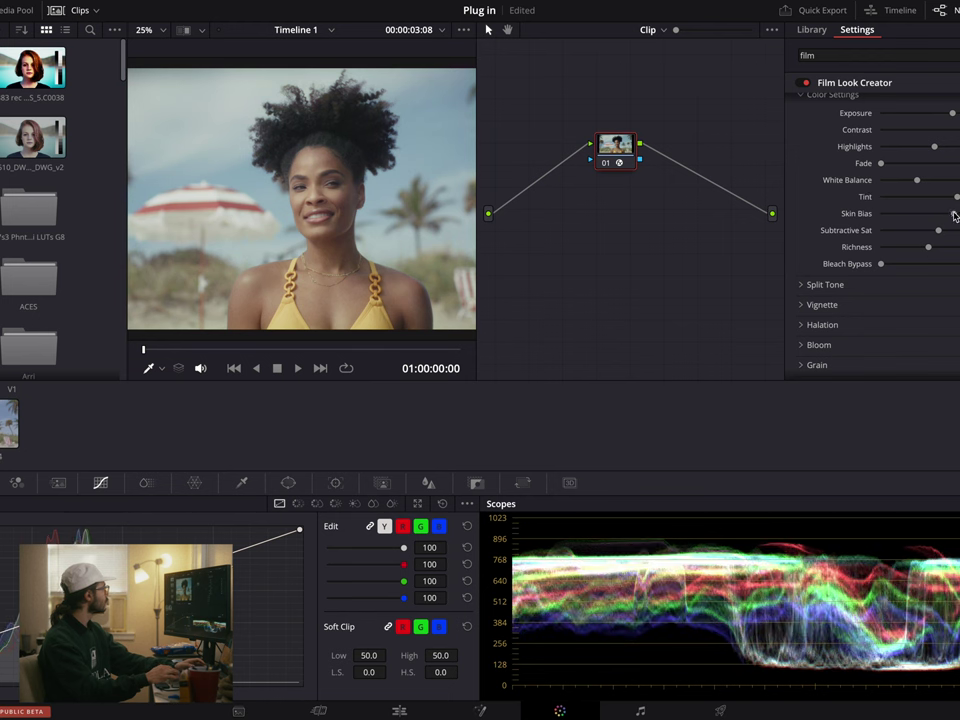
{"action": "left_click_drag", "start_coordinate": [954, 215], "coordinate": [923, 214]}
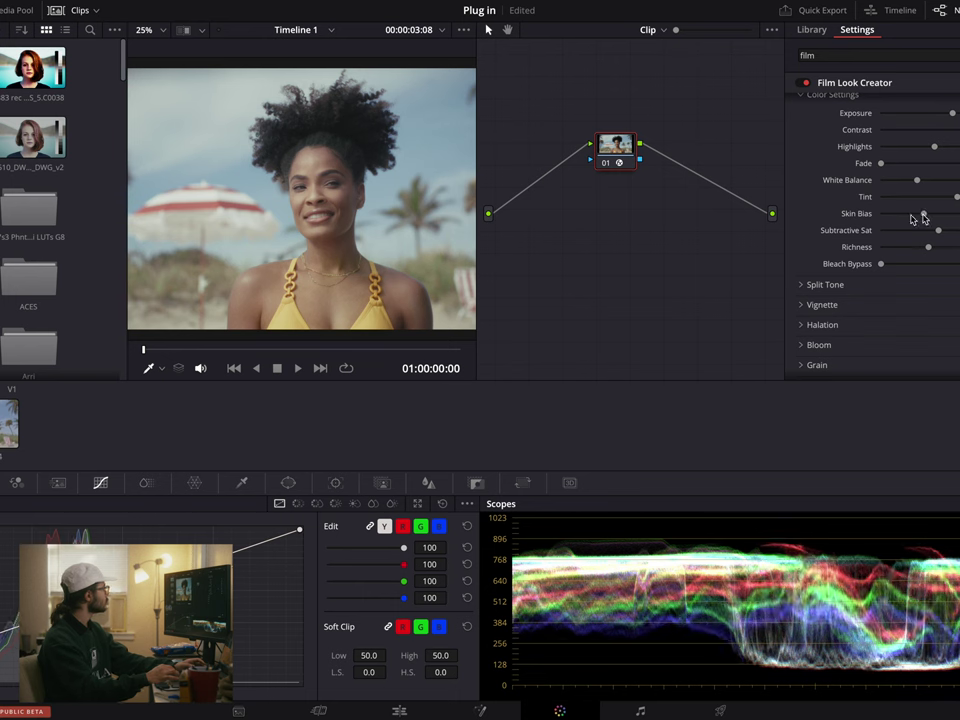
{"action": "double_click", "coordinate": [860, 218]}
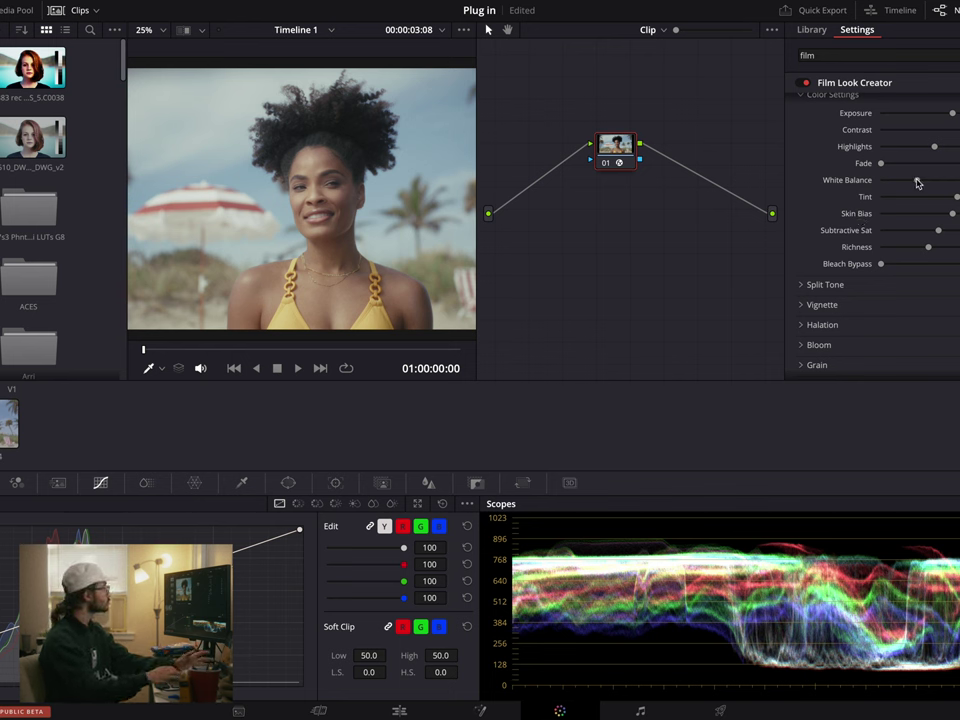
Step: Raise Subtractive Sat slightly and add a serial node before the Film Look Creator node
{"action": "scroll", "coordinate": [945, 270], "scroll_direction": "up", "scroll_amount": 1}
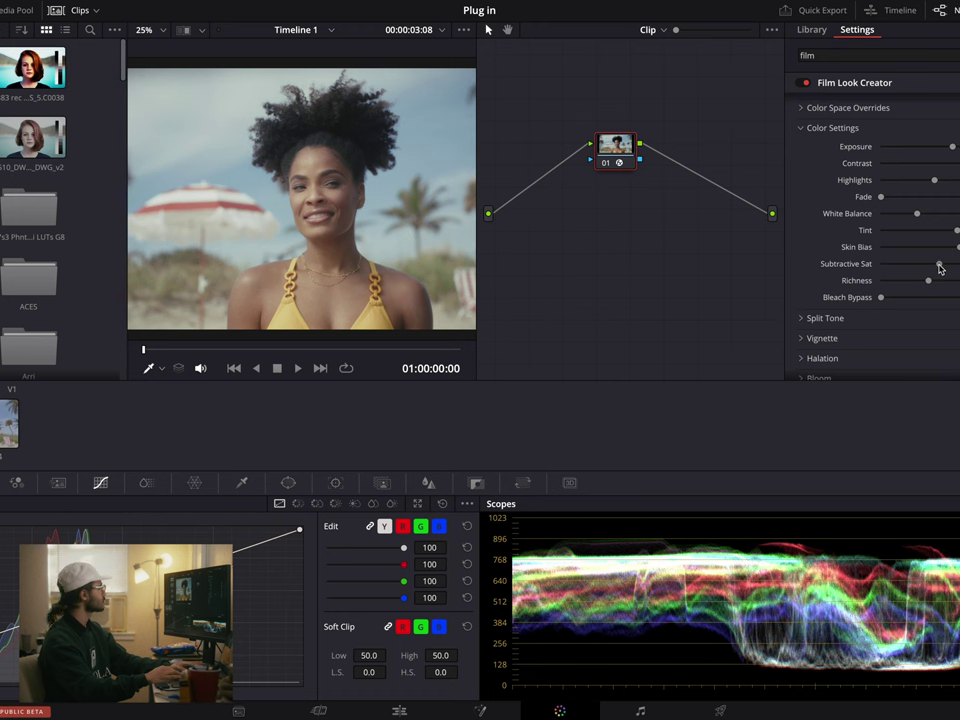
{"action": "left_click_drag", "start_coordinate": [945, 267], "coordinate": [951, 267]}
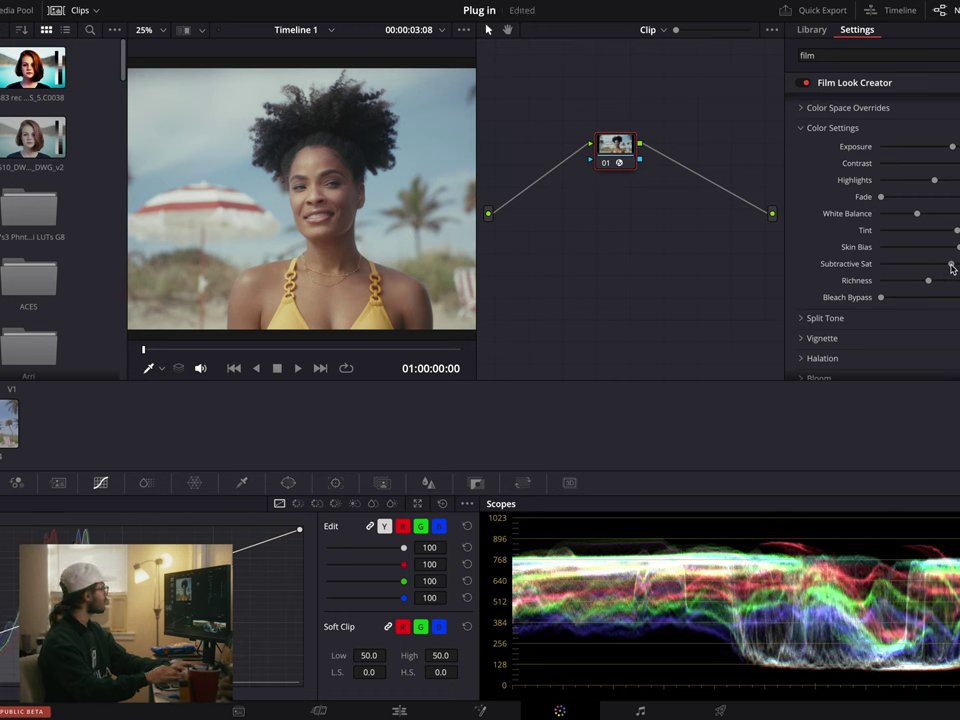
{"action": "right_click", "coordinate": [619, 150]}
{"action": "mouse_move", "coordinate": [680, 216]}
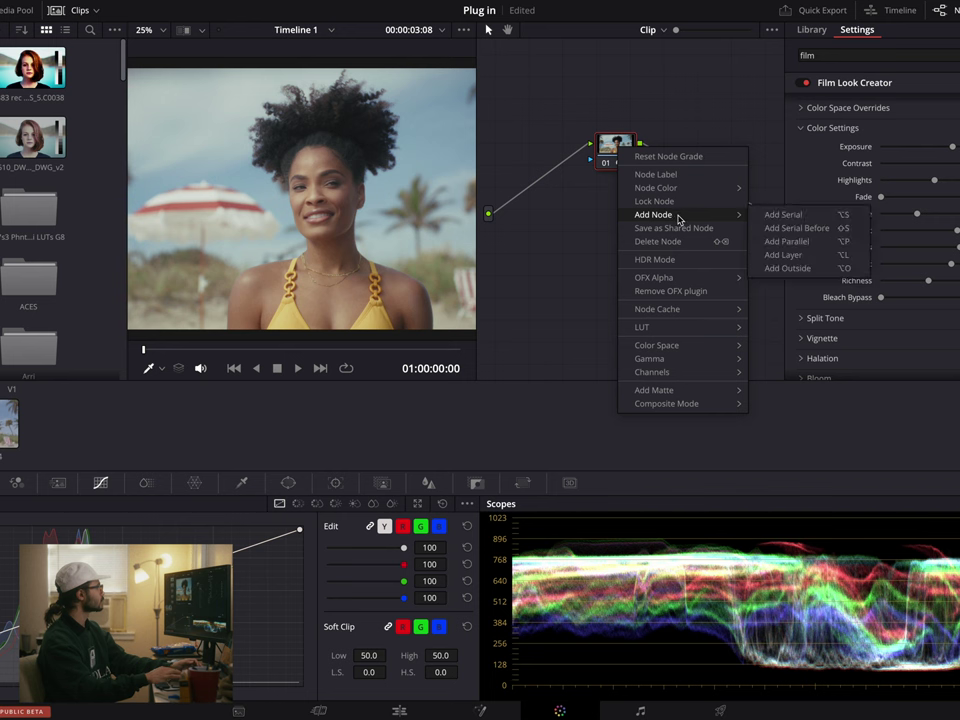
{"action": "left_click", "coordinate": [836, 230]}
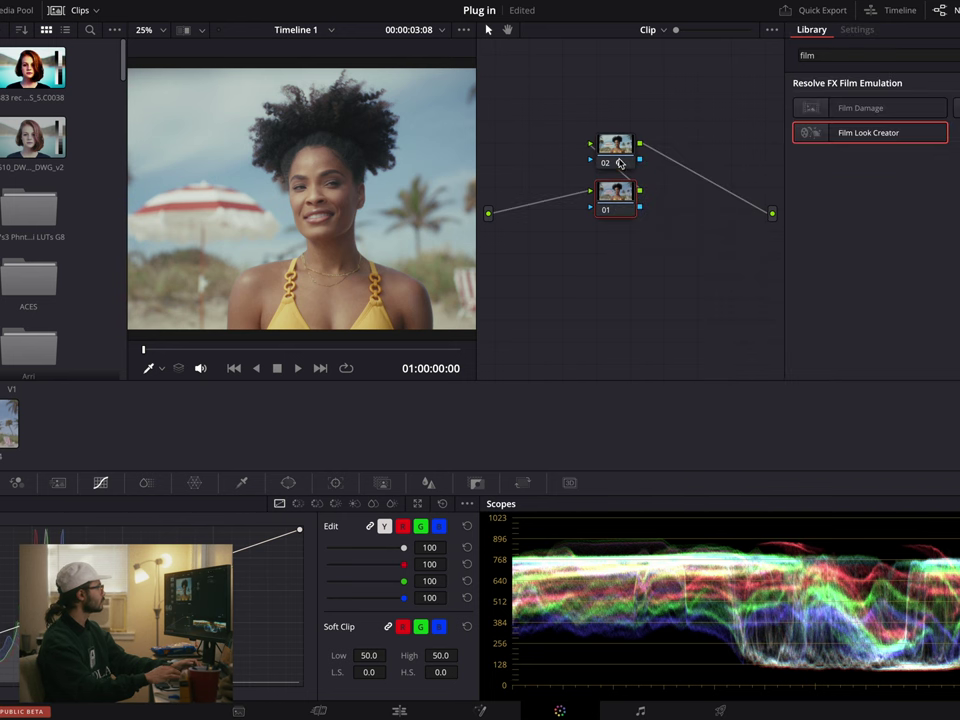
{"action": "left_click_drag", "start_coordinate": [620, 163], "coordinate": [620, 163]}
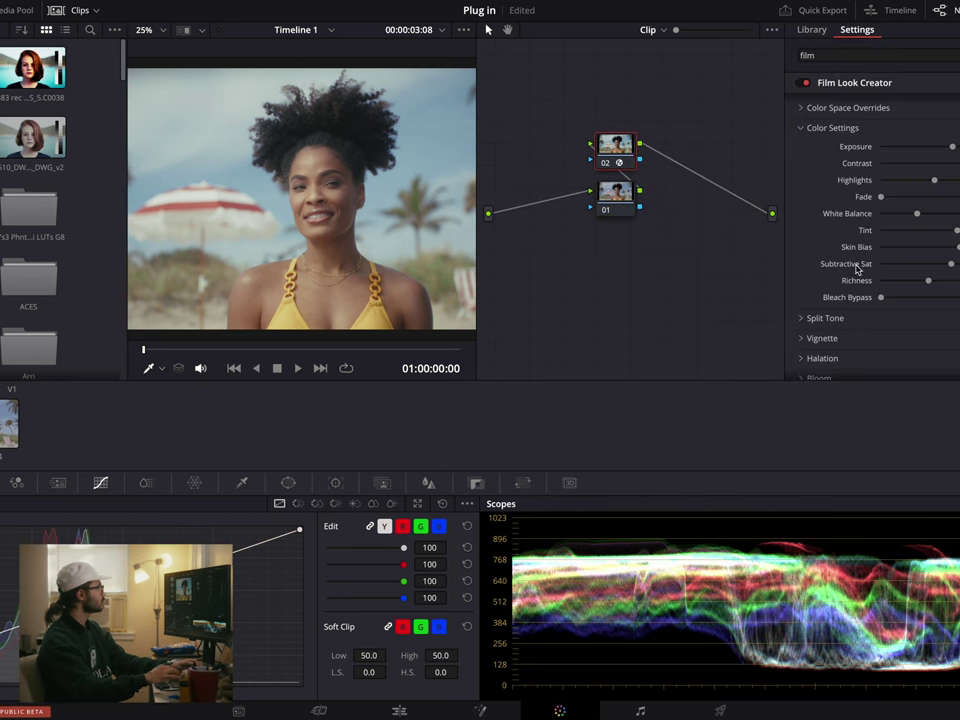
Step: Disable the new node 01 and raise Subtractive Sat strongly on the Film Look Creator node to compare saturation
{"action": "left_click", "coordinate": [626, 209]}
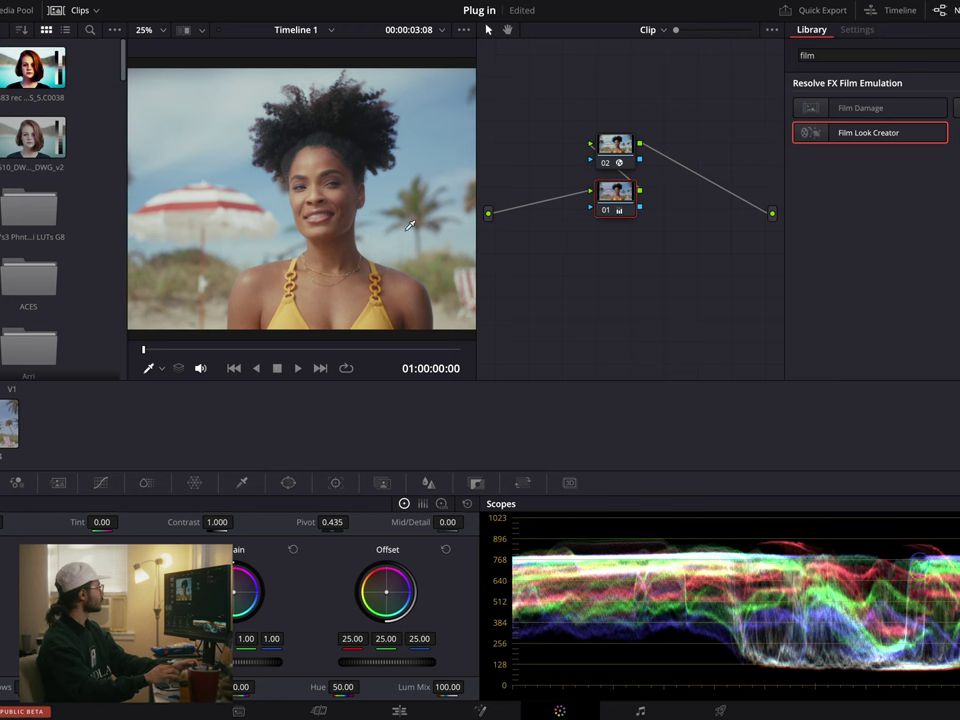
{"action": "left_click", "coordinate": [622, 148]}
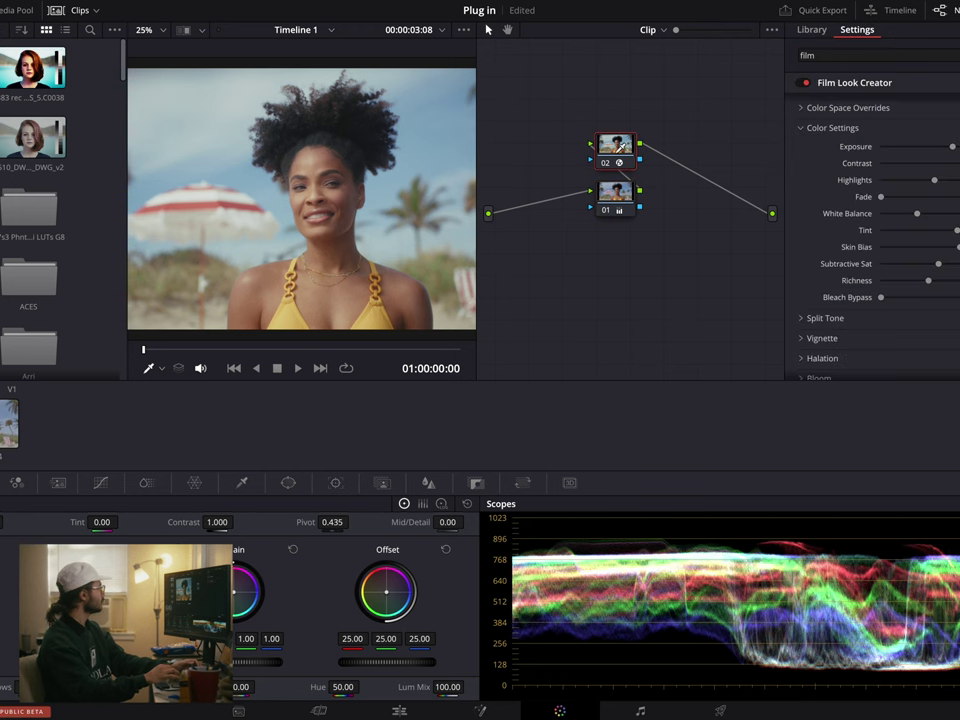
{"action": "left_click", "coordinate": [629, 210]}
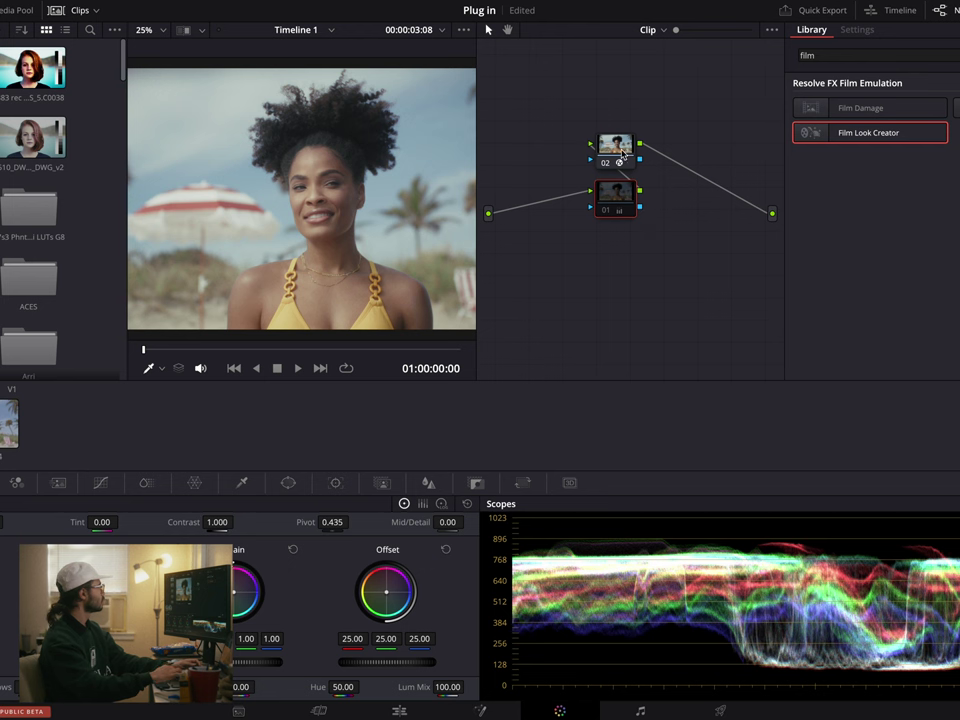
{"action": "left_click", "coordinate": [623, 152]}
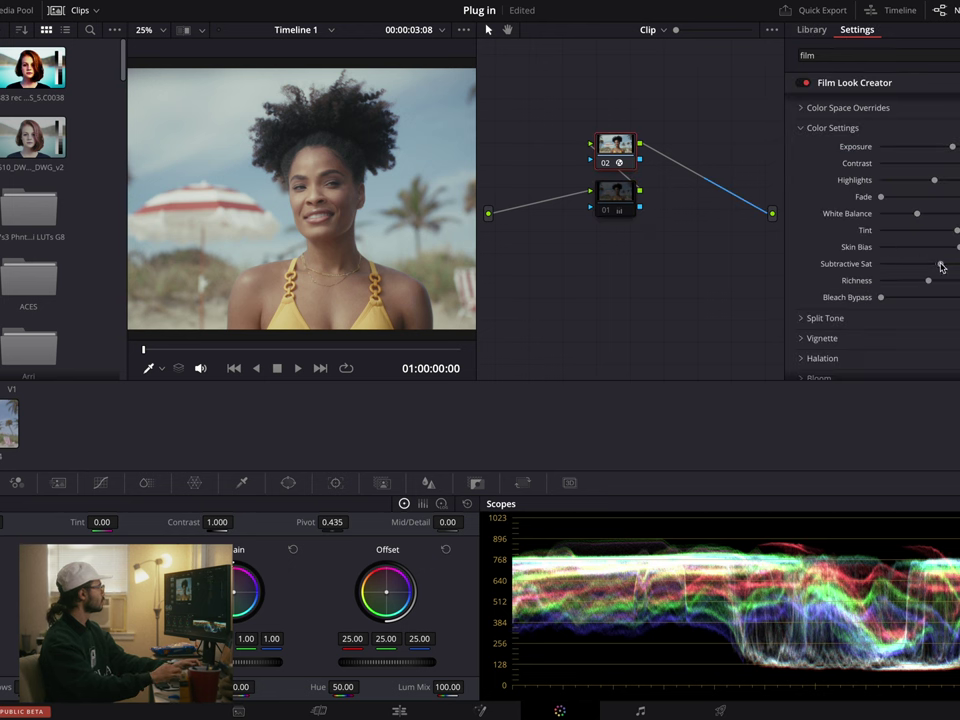
{"action": "left_click_drag", "start_coordinate": [941, 266], "coordinate": [958, 265]}
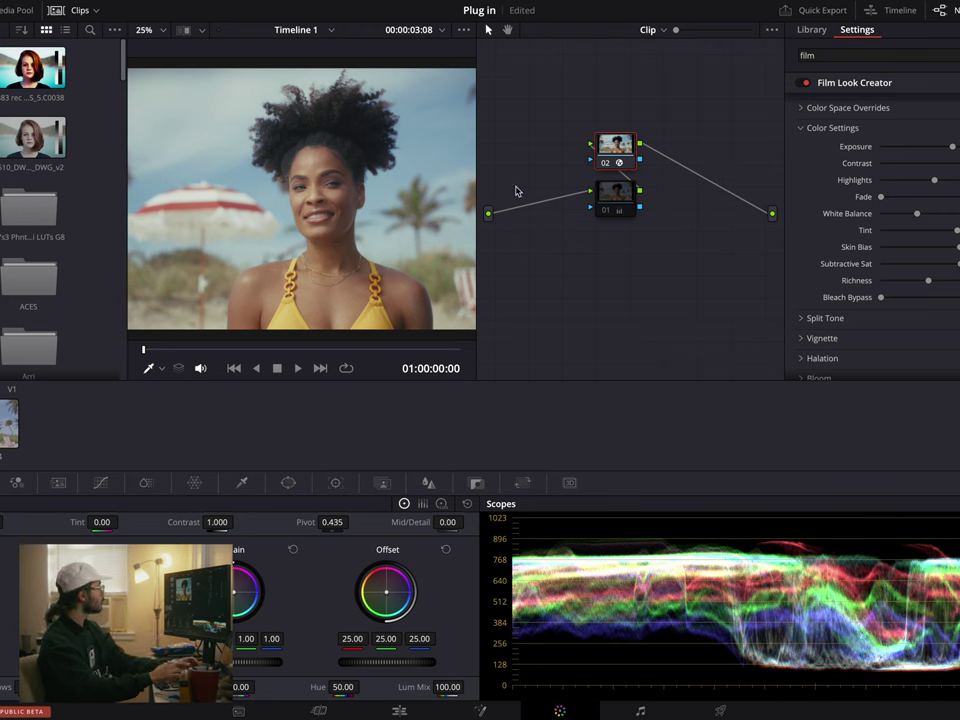
Step: Delete the disabled node 01 and set Subtractive Sat to slightly above its default
{"action": "left_click", "coordinate": [615, 199]}
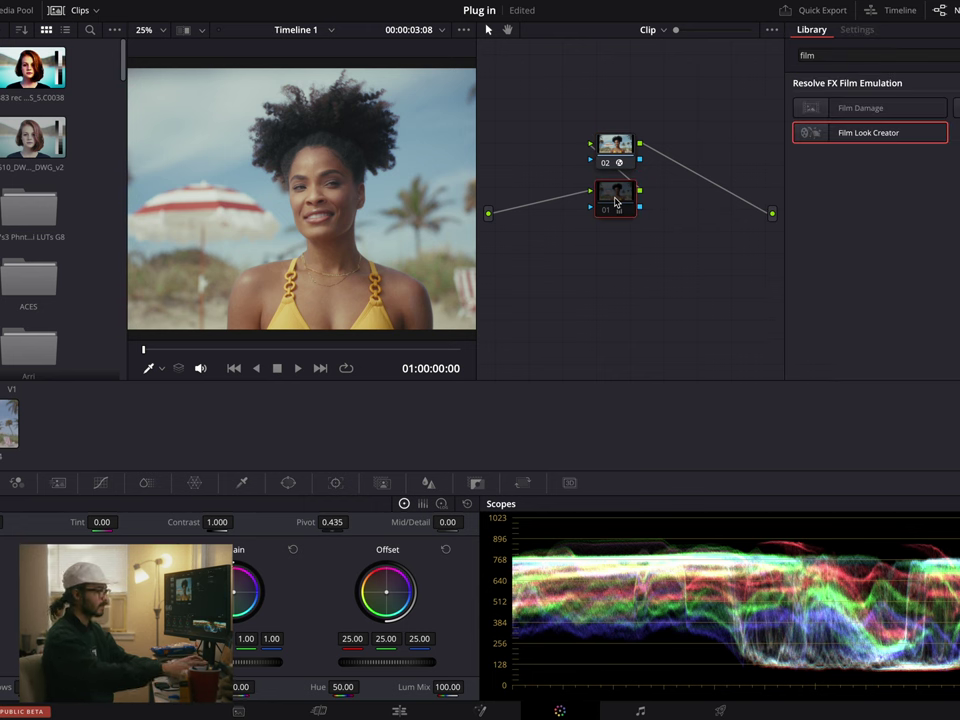
{"action": "key", "text": "Delete"}
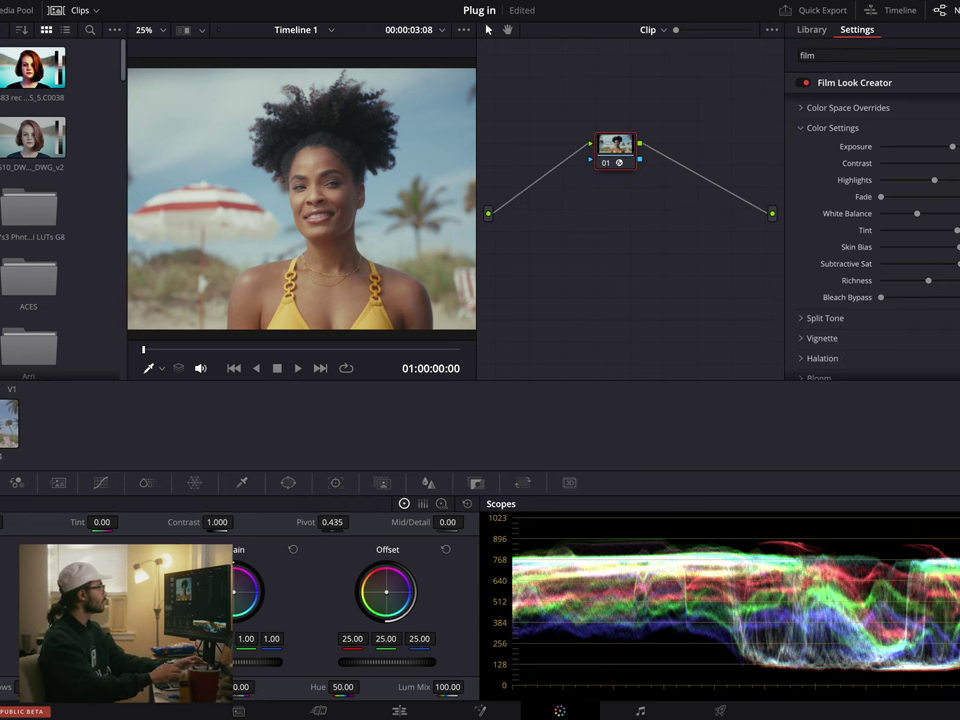
{"action": "scroll", "coordinate": [945, 274], "scroll_direction": "down", "scroll_amount": 1}
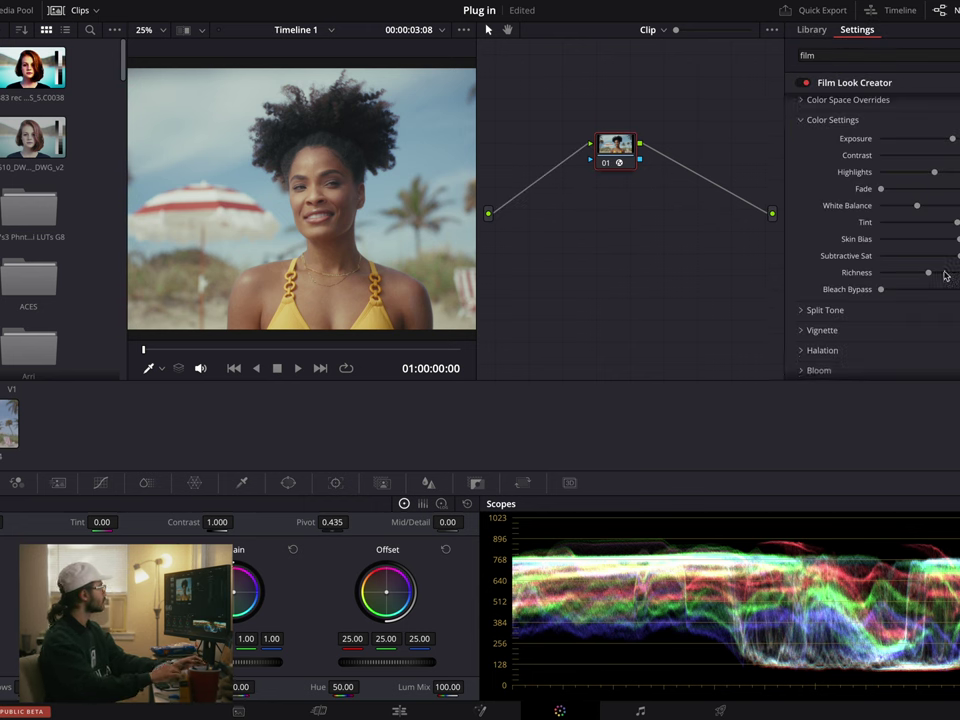
{"action": "double_click", "coordinate": [856, 258]}
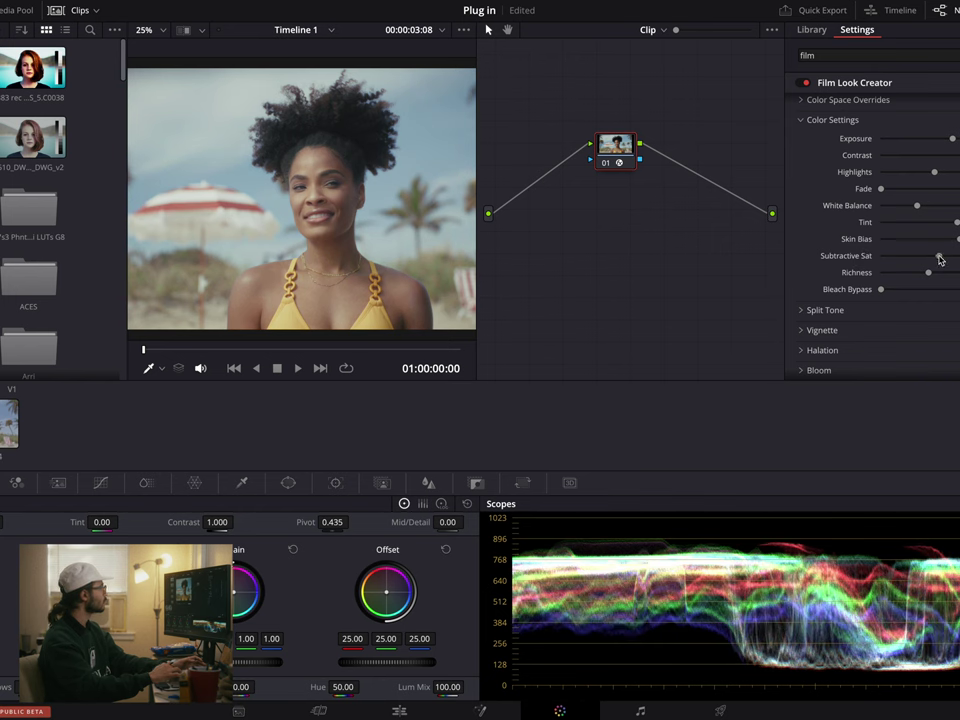
{"action": "left_click_drag", "start_coordinate": [942, 257], "coordinate": [947, 258]}
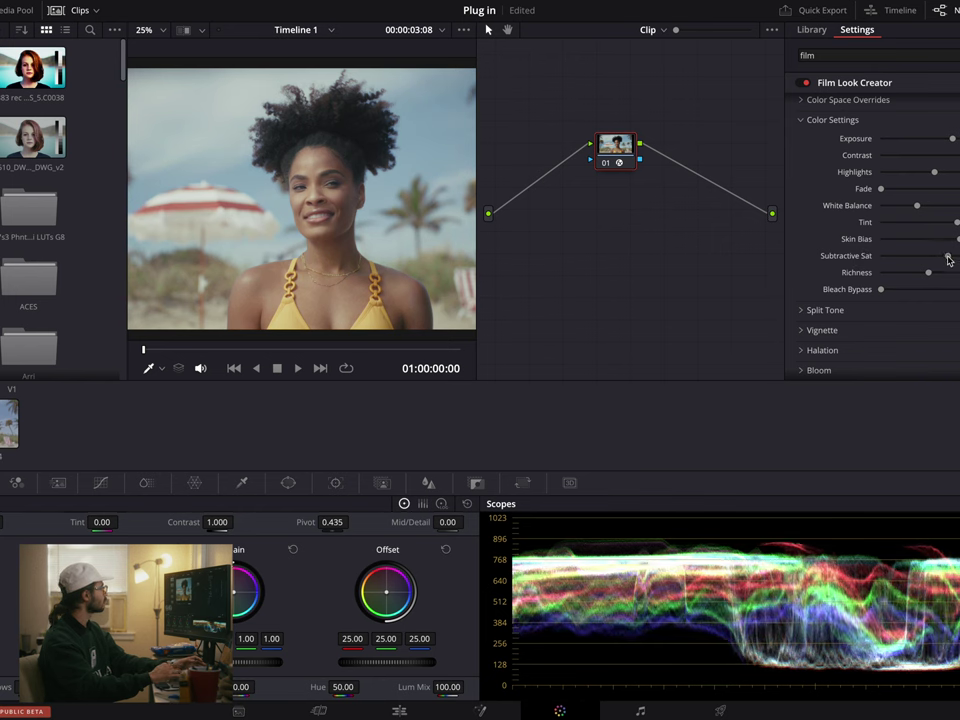
Step: Raise Richness slightly in the color settings and try out Bleach Bypass, bringing it back to its minimum
{"action": "scroll", "coordinate": [906, 300], "scroll_direction": "down", "scroll_amount": 2}
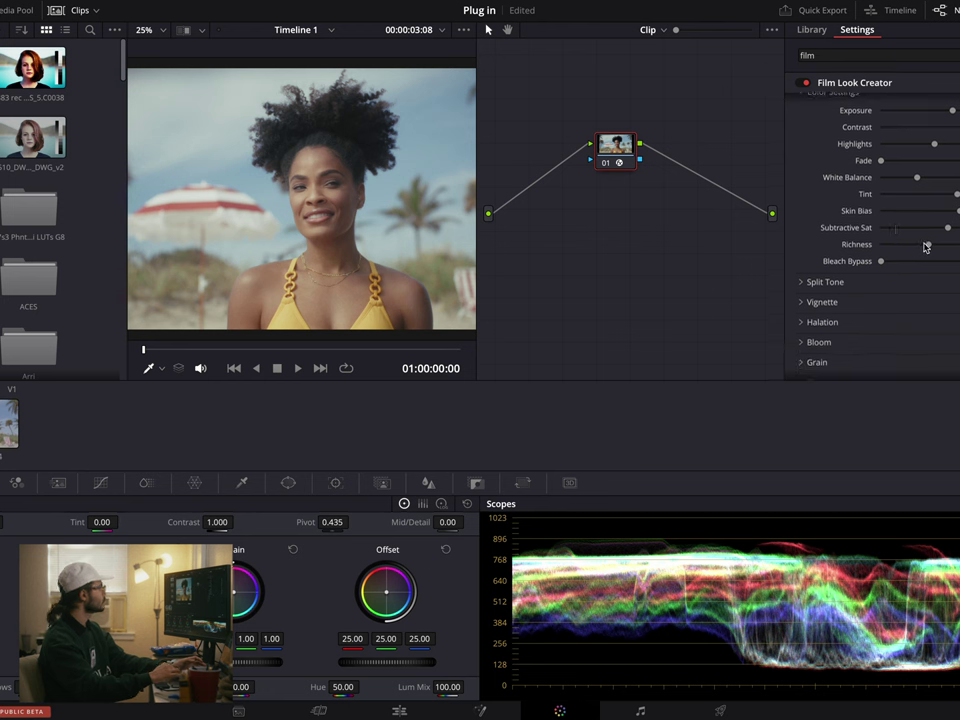
{"action": "left_click_drag", "start_coordinate": [930, 245], "coordinate": [936, 248]}
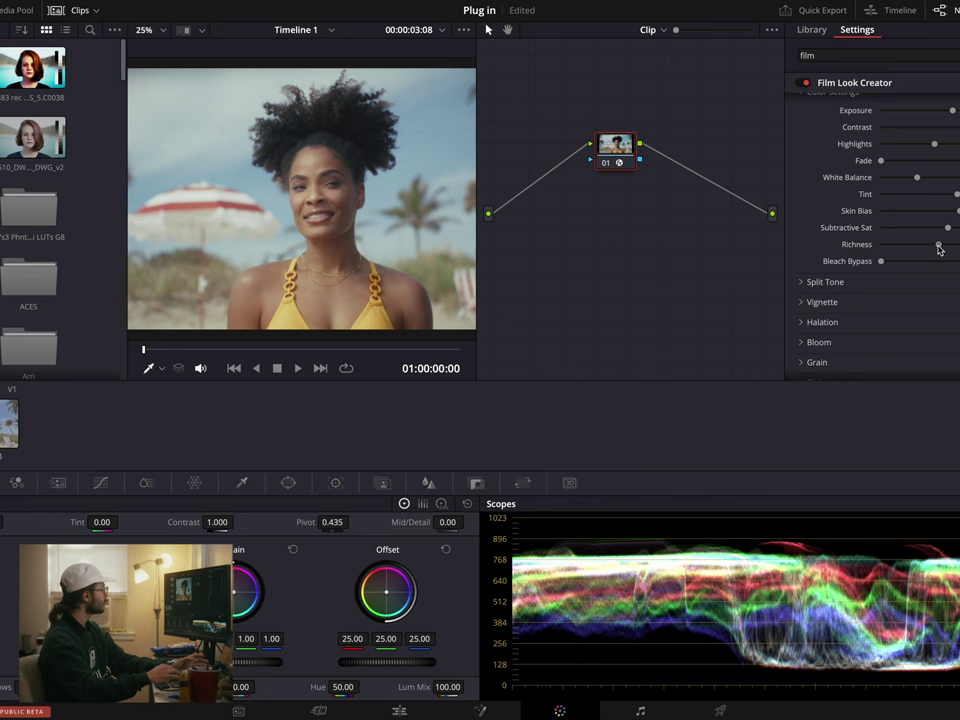
{"action": "scroll", "coordinate": [868, 315], "scroll_direction": "down", "scroll_amount": 1}
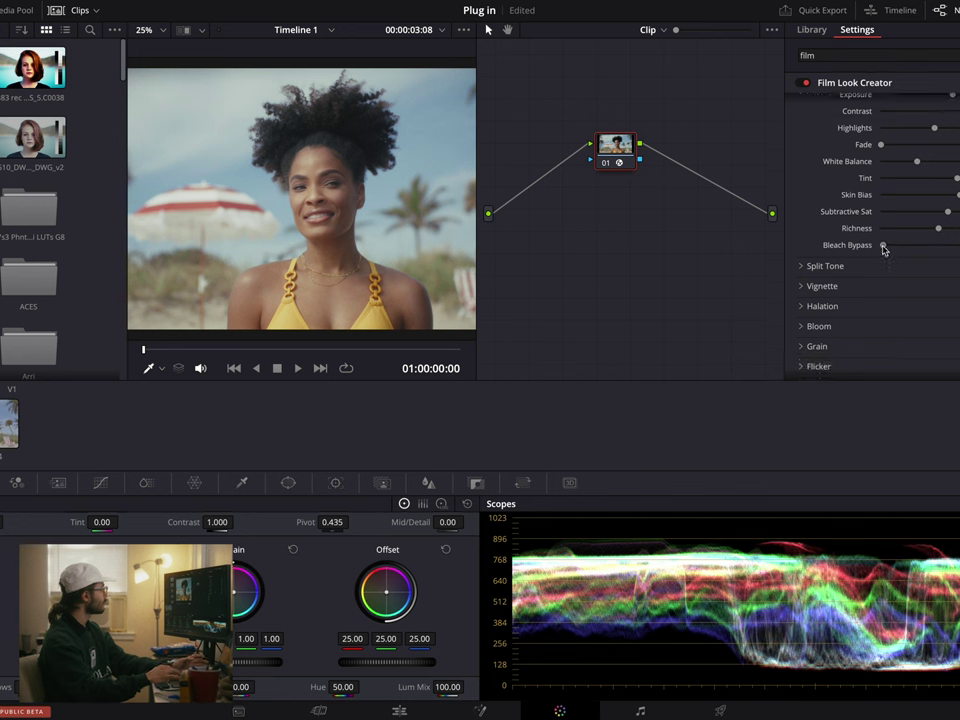
{"action": "left_click_drag", "start_coordinate": [884, 249], "coordinate": [782, 253]}
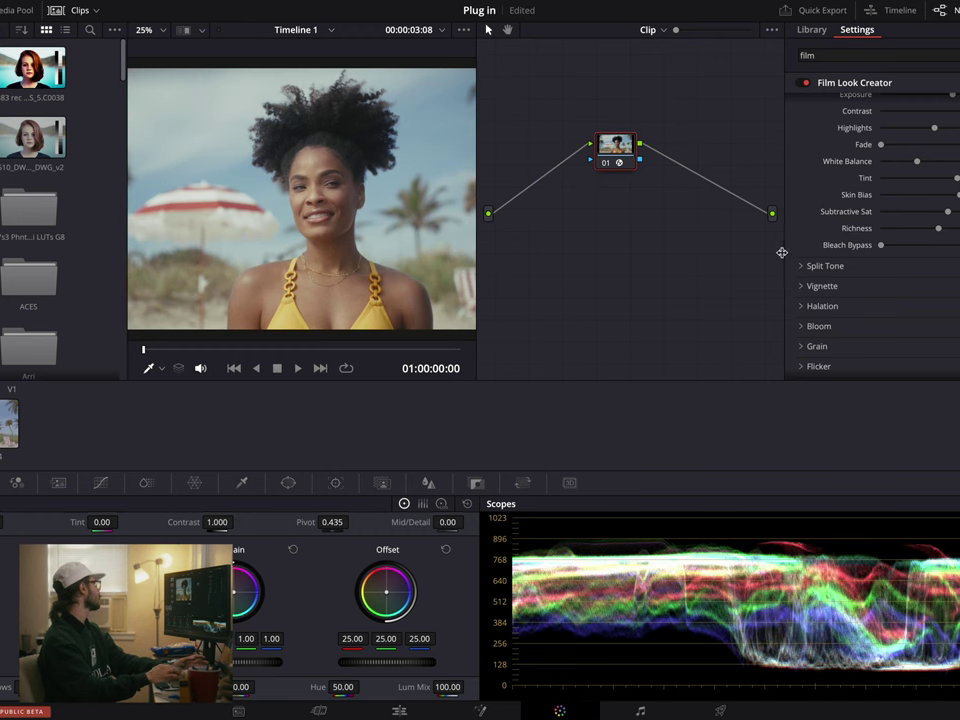
Step: Enable Split Tone with a low Amount and lower its Pivot slightly
{"action": "scroll", "coordinate": [872, 230], "scroll_direction": "down", "scroll_amount": 1}
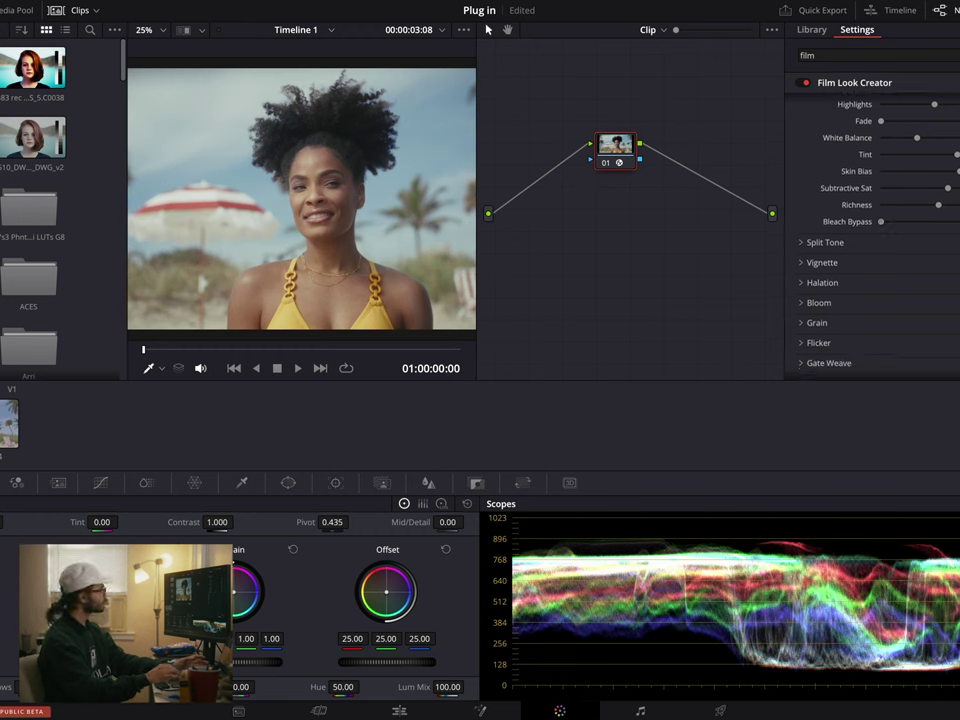
{"action": "left_click", "coordinate": [834, 244]}
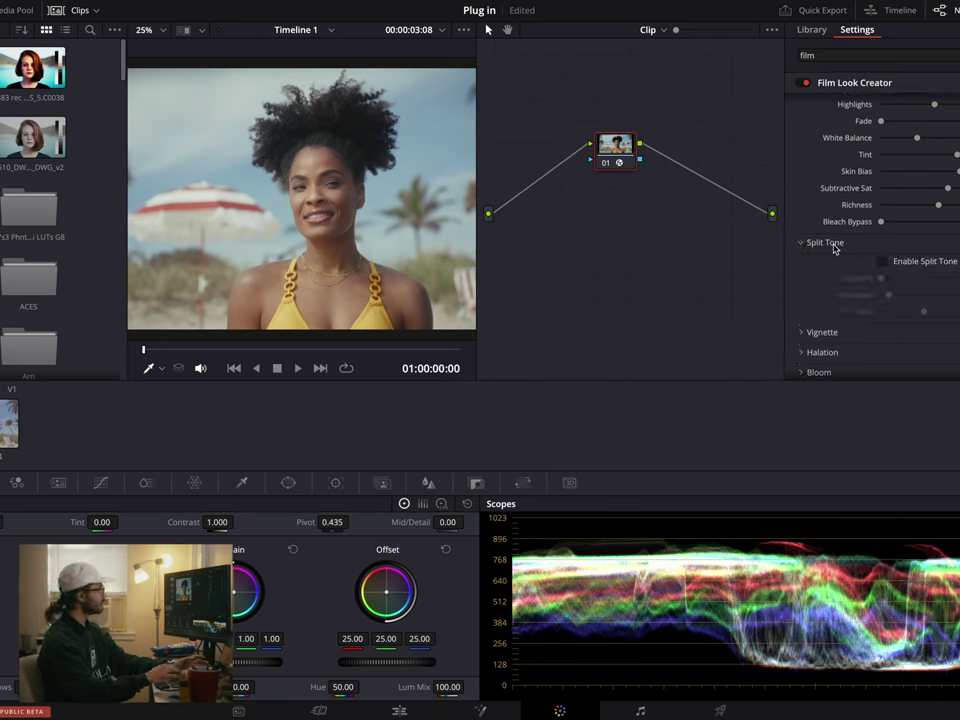
{"action": "left_click", "coordinate": [882, 264]}
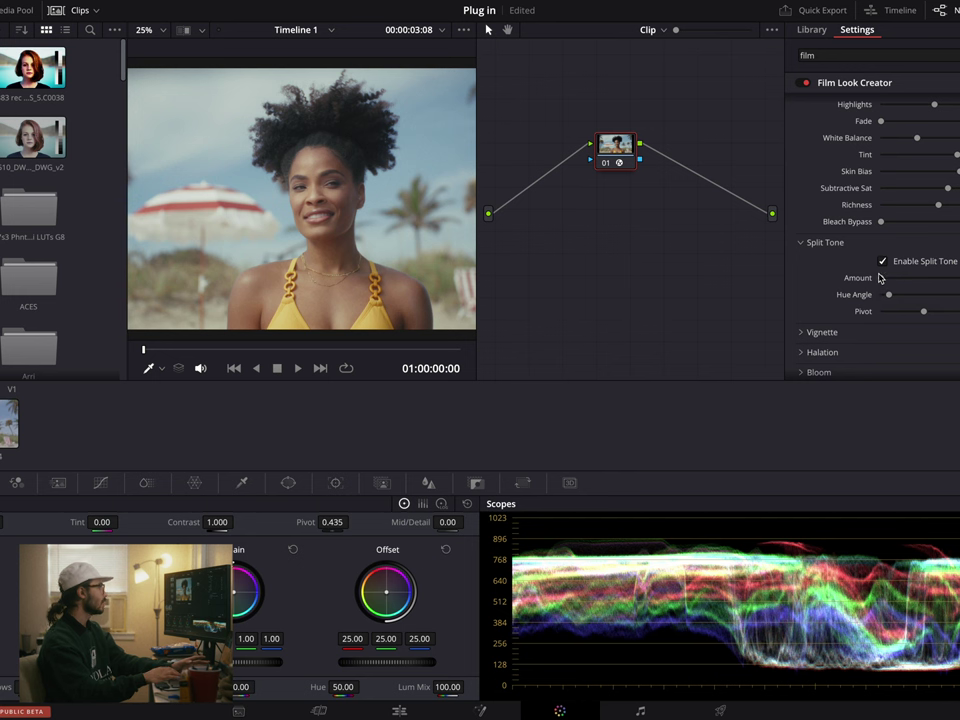
{"action": "left_click_drag", "start_coordinate": [881, 279], "coordinate": [909, 281]}
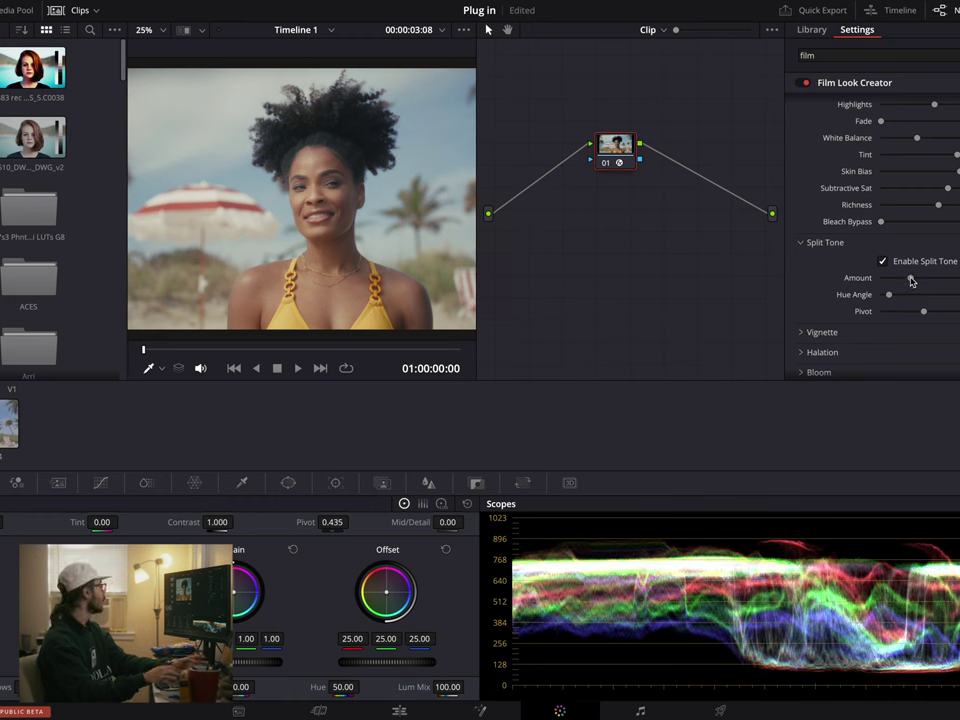
{"action": "mouse_move", "coordinate": [911, 282]}
{"action": "left_mouse_down"}
{"action": "mouse_move", "coordinate": [959, 281]}
{"action": "mouse_move", "coordinate": [890, 282]}
{"action": "mouse_move", "coordinate": [902, 282]}
{"action": "left_mouse_up"}
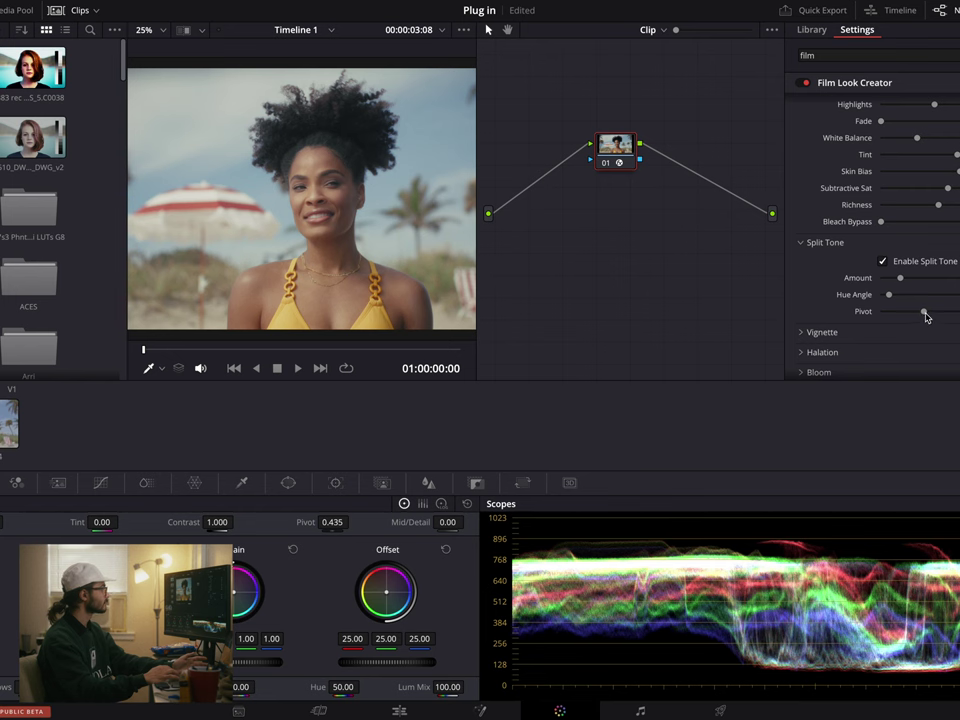
{"action": "mouse_move", "coordinate": [925, 312]}
{"action": "left_mouse_down"}
{"action": "mouse_move", "coordinate": [911, 312]}
{"action": "mouse_move", "coordinate": [935, 311]}
{"action": "left_mouse_up"}
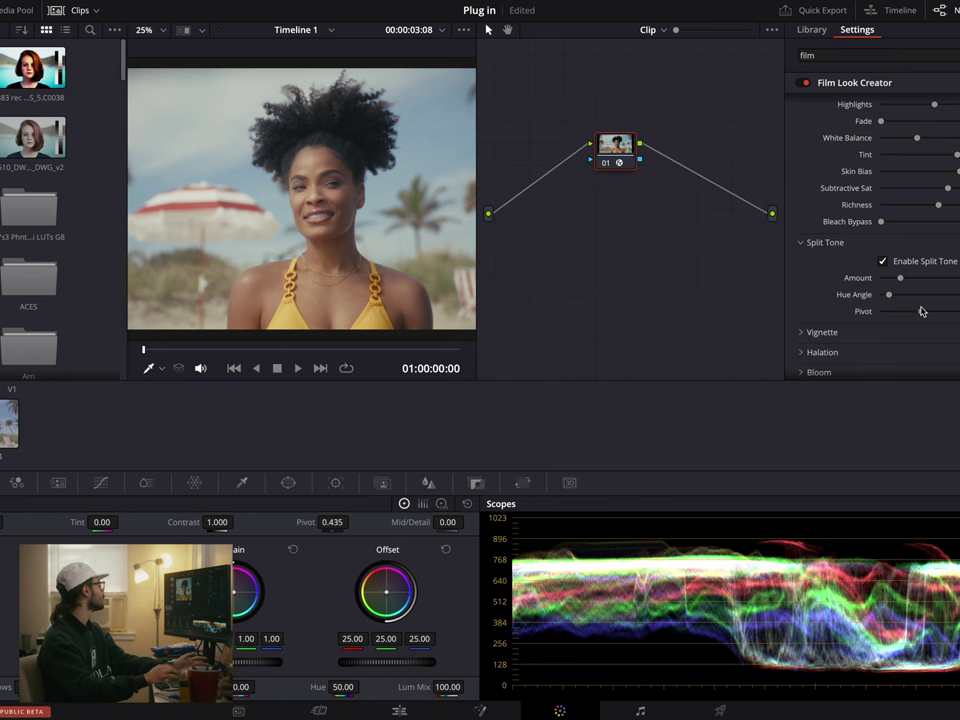
Step: Switch Split Tone off and on to compare the image, and leave the effect disabled
{"action": "left_click", "coordinate": [882, 261]}
{"action": "left_click", "coordinate": [882, 261]}
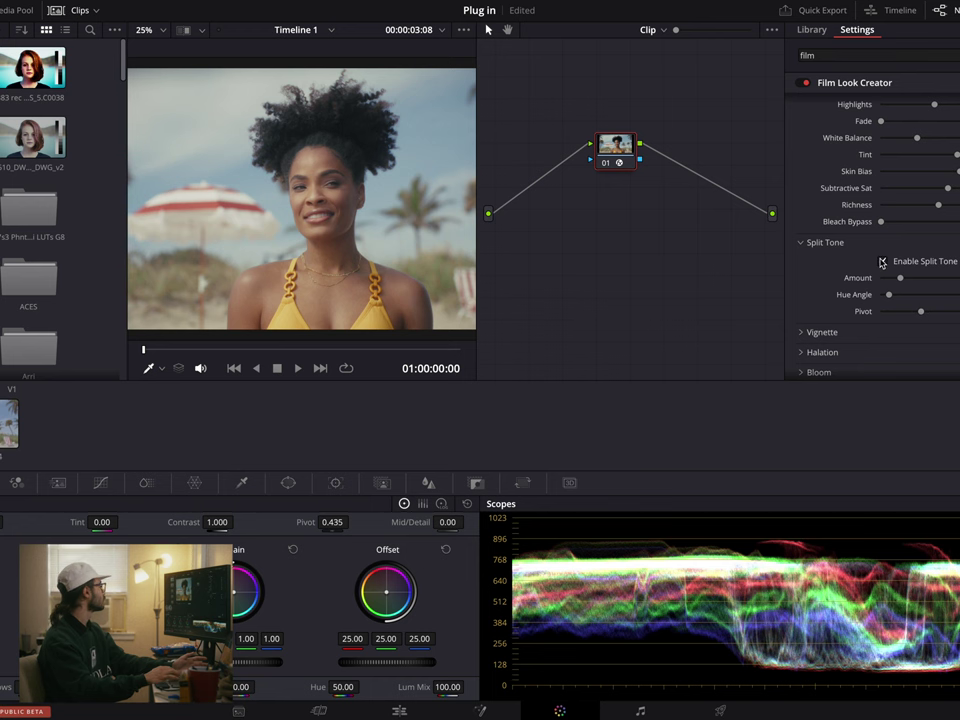
{"action": "left_click", "coordinate": [882, 261]}
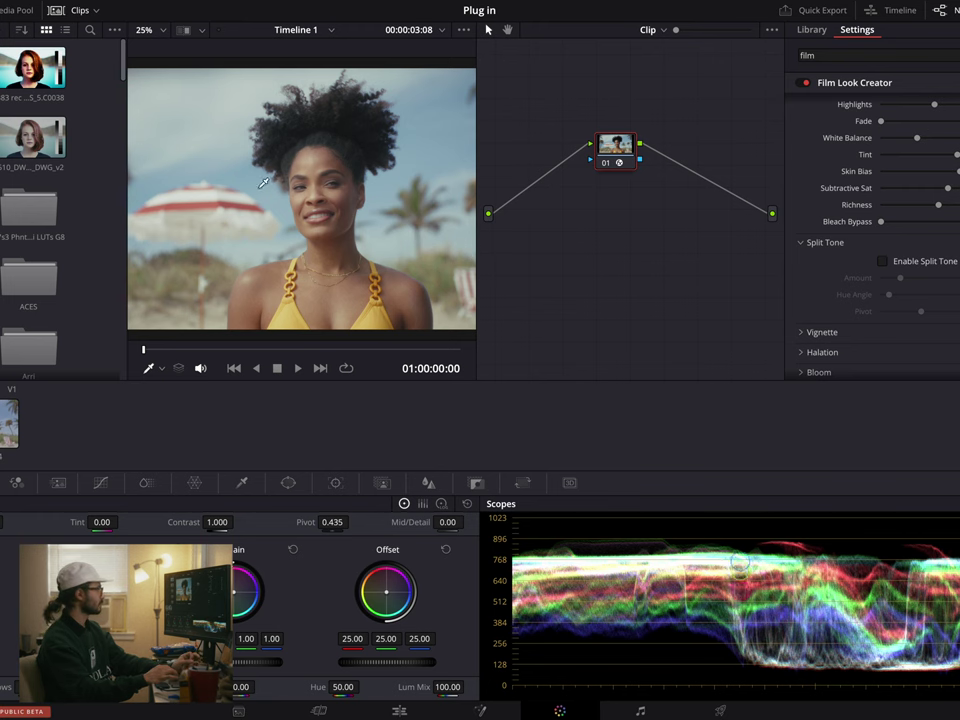
{"action": "scroll", "coordinate": [904, 306], "scroll_direction": "down", "scroll_amount": 2}
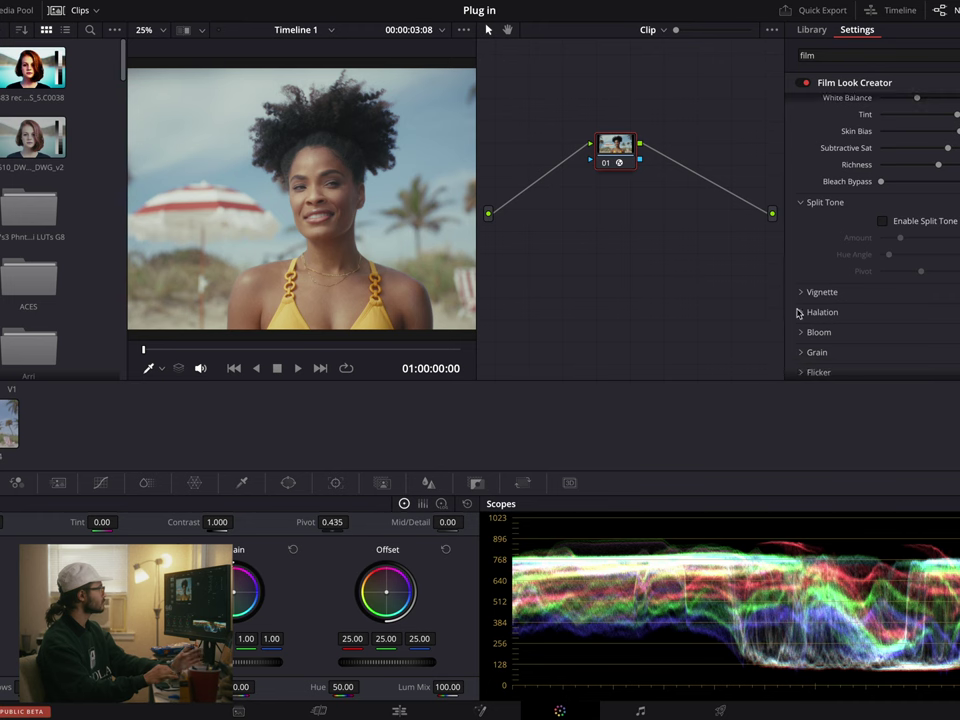
Step: Open the Vignette settings and enable the vignette
{"action": "left_click", "coordinate": [822, 292]}
{"action": "scroll", "coordinate": [828, 298], "scroll_direction": "down", "scroll_amount": 4}
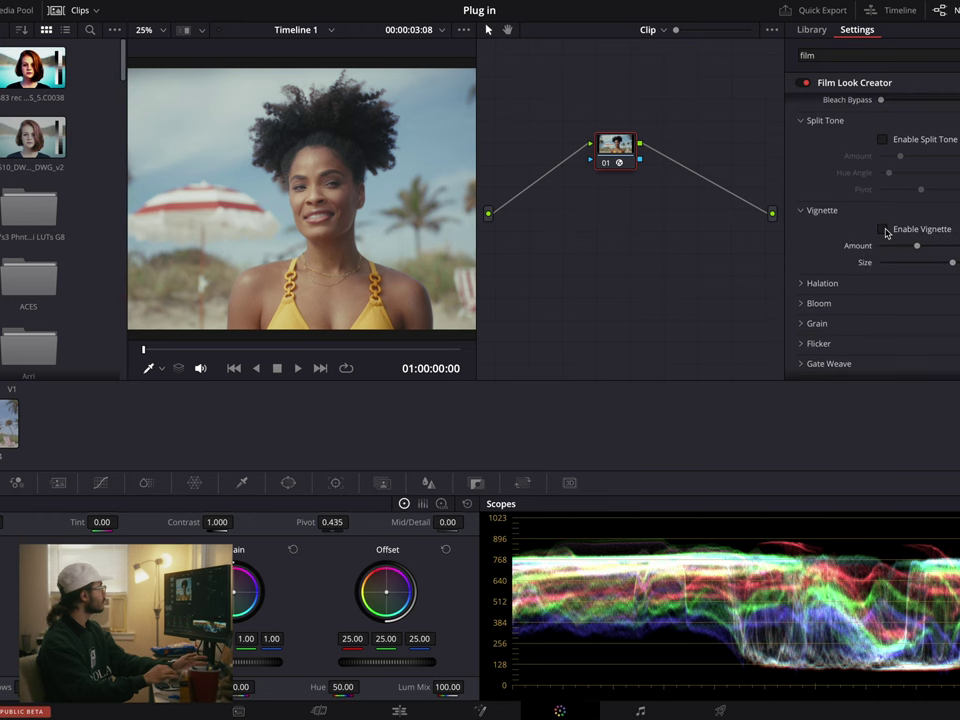
{"action": "left_click", "coordinate": [883, 229]}
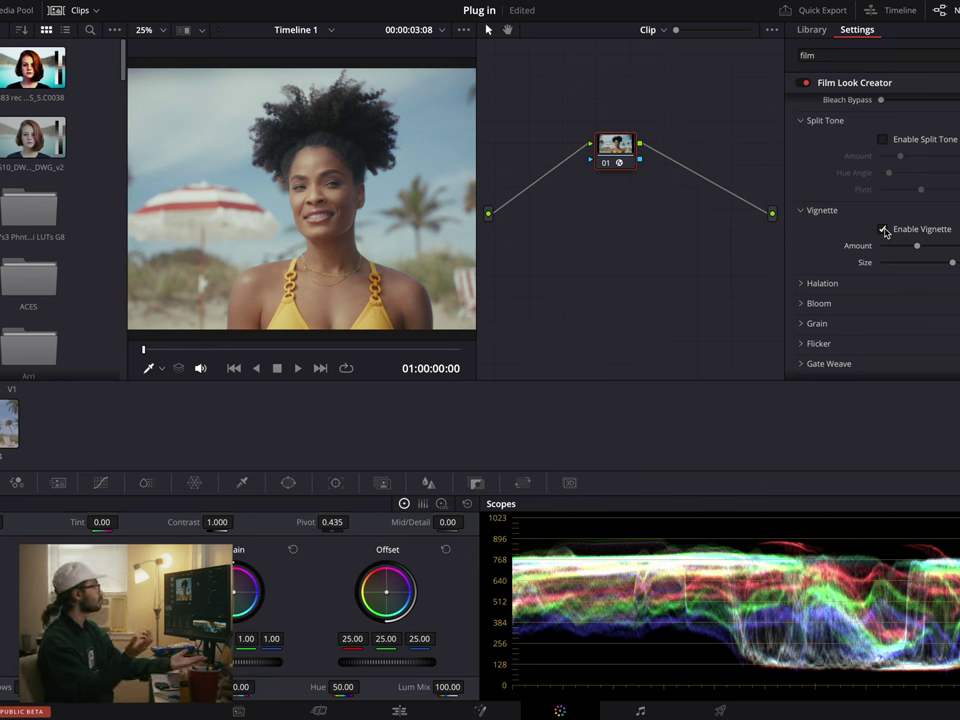
Step: Open the Halation settings and switch the effect off and on to compare the full frame
{"action": "left_click", "coordinate": [847, 288]}
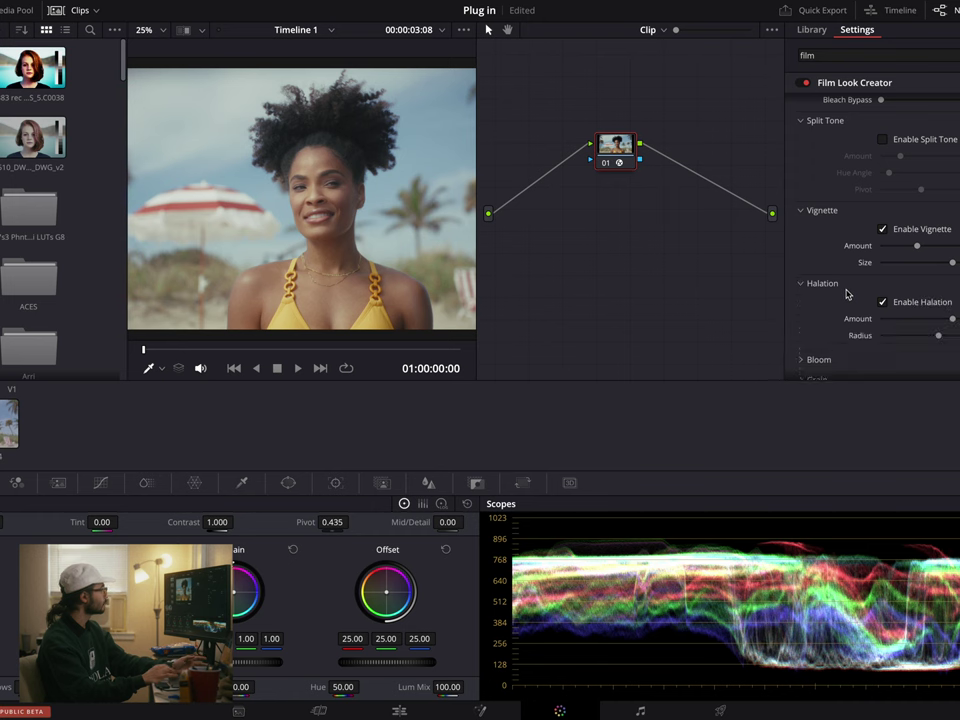
{"action": "scroll", "coordinate": [850, 285], "scroll_direction": "down", "scroll_amount": 4}
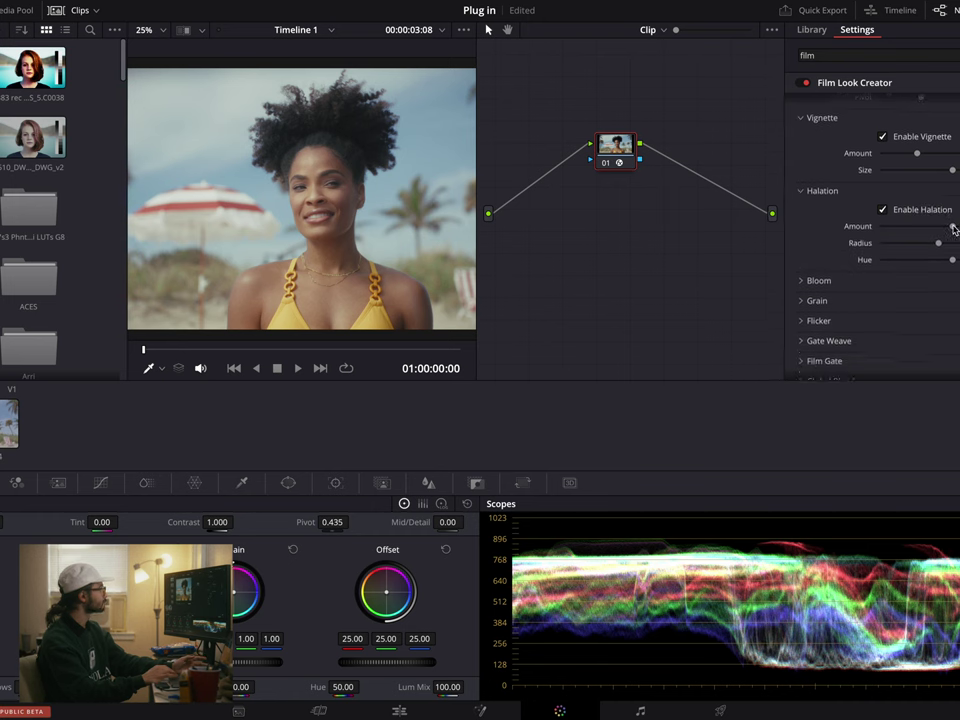
{"action": "left_click", "coordinate": [882, 210]}
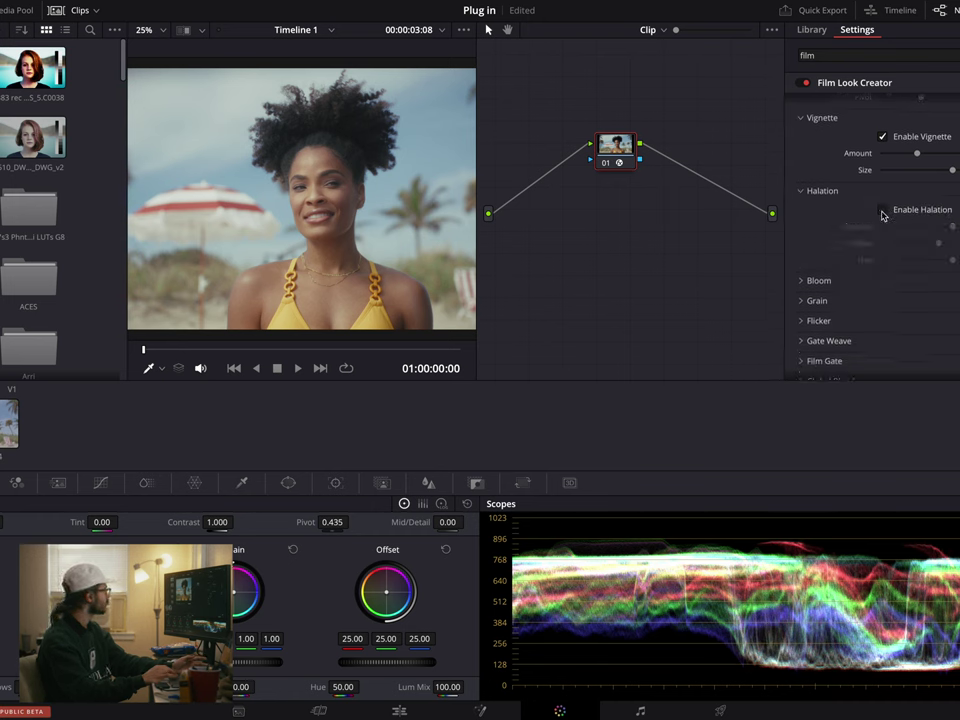
{"action": "left_click", "coordinate": [882, 210]}
Step: Compare the woman's face in close-up with Halation switched off and on
{"action": "scroll", "coordinate": [347, 199], "scroll_direction": "up", "scroll_amount": 1}
{"action": "scroll", "coordinate": [350, 196], "scroll_direction": "up", "scroll_amount": 5}
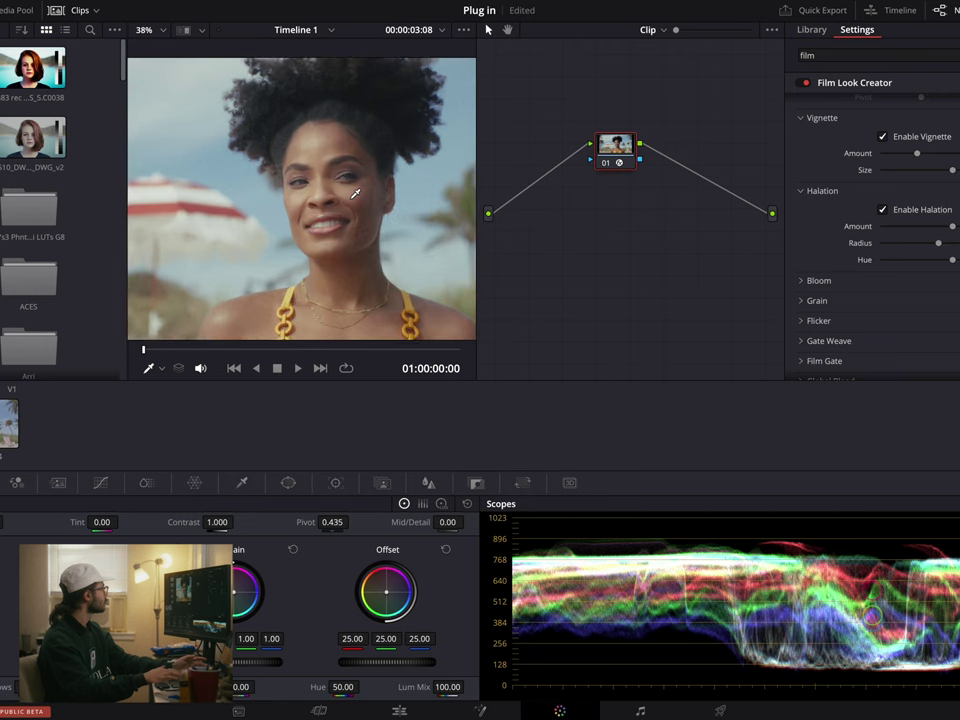
{"action": "scroll", "coordinate": [355, 195], "scroll_direction": "down", "scroll_amount": 4}
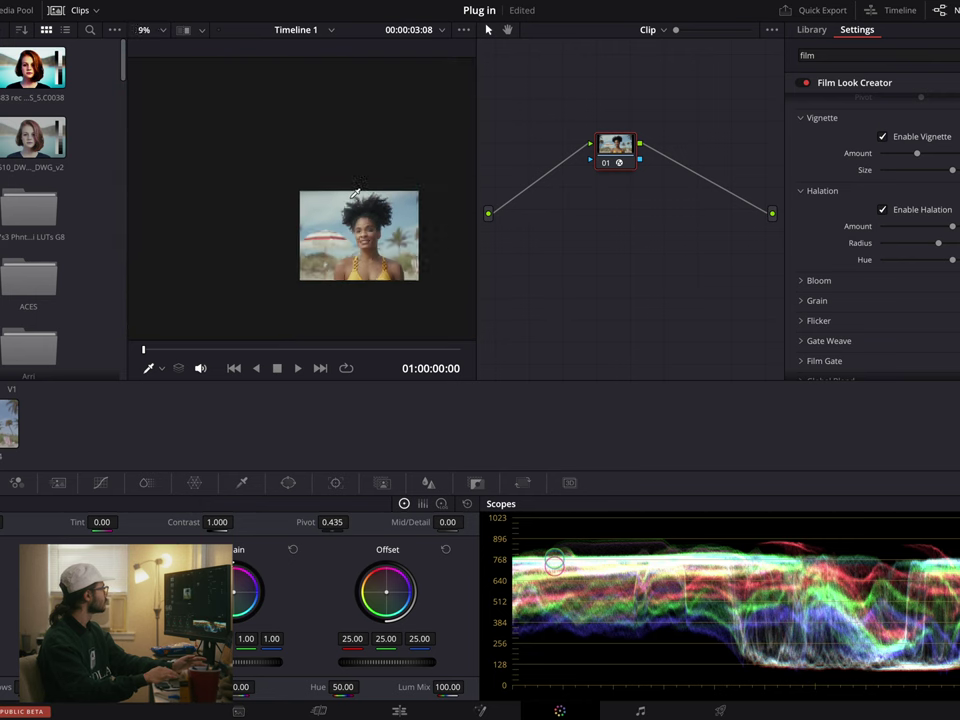
{"action": "scroll", "coordinate": [355, 195], "scroll_direction": "up", "scroll_amount": 2}
{"action": "left_click", "coordinate": [161, 31]}
{"action": "left_click", "coordinate": [149, 92]}
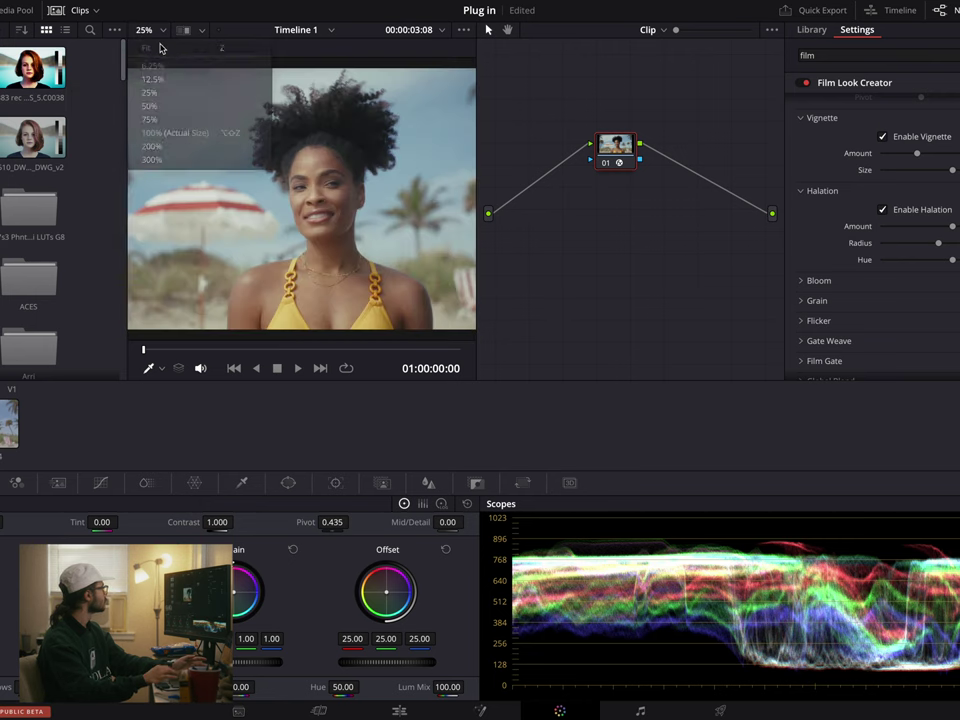
{"action": "scroll", "coordinate": [350, 210], "scroll_direction": "up", "scroll_amount": 5}
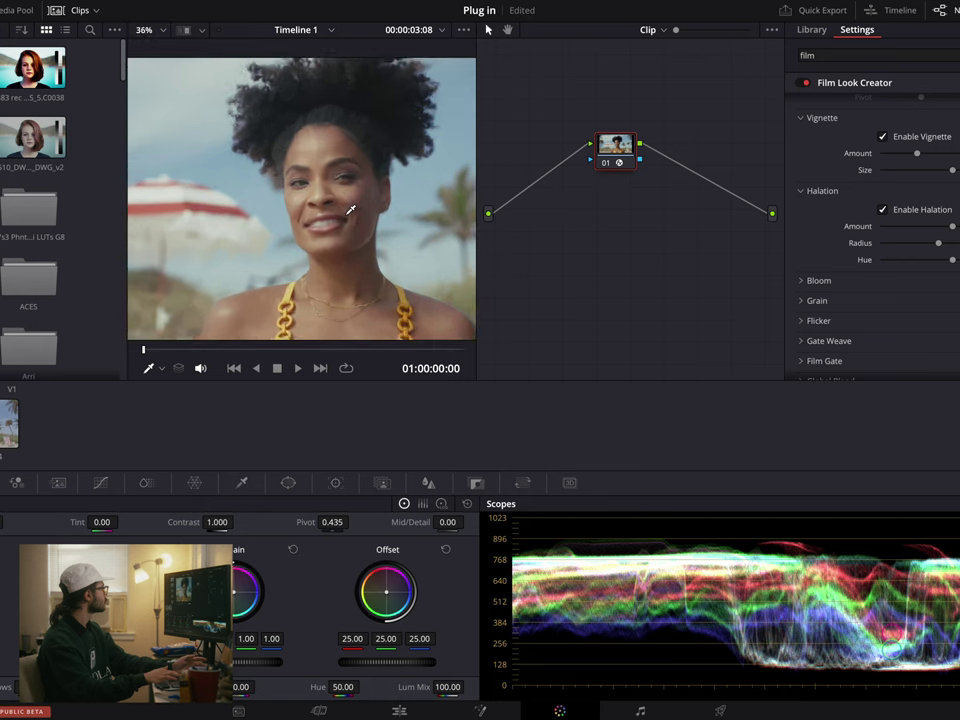
{"action": "left_click", "coordinate": [883, 210]}
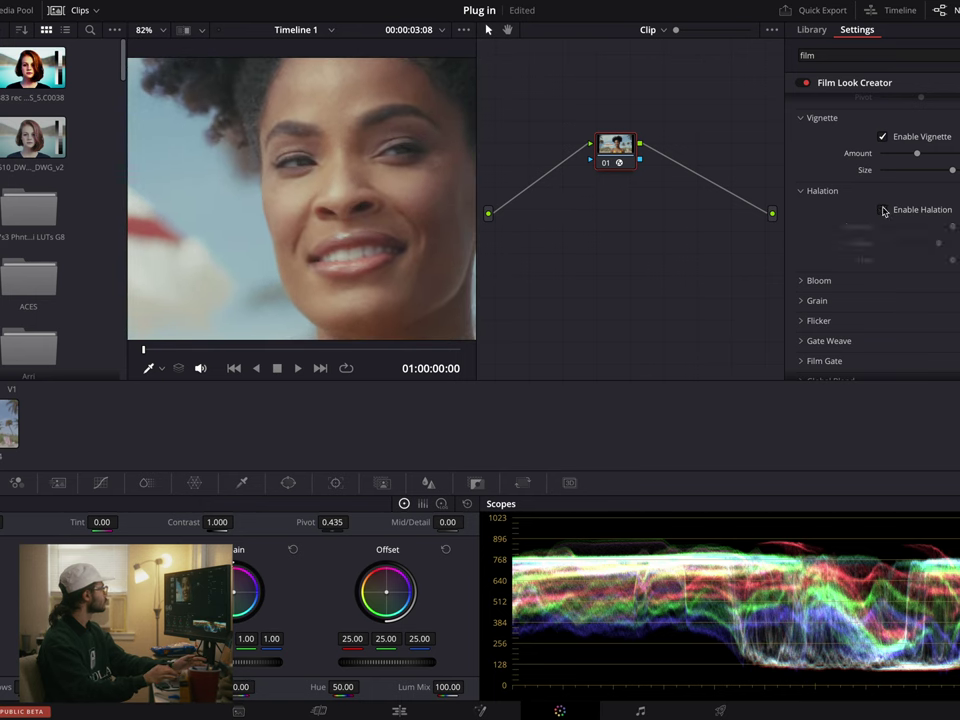
{"action": "left_click", "coordinate": [883, 210]}
{"action": "left_click", "coordinate": [883, 210]}
{"action": "left_click", "coordinate": [883, 210]}
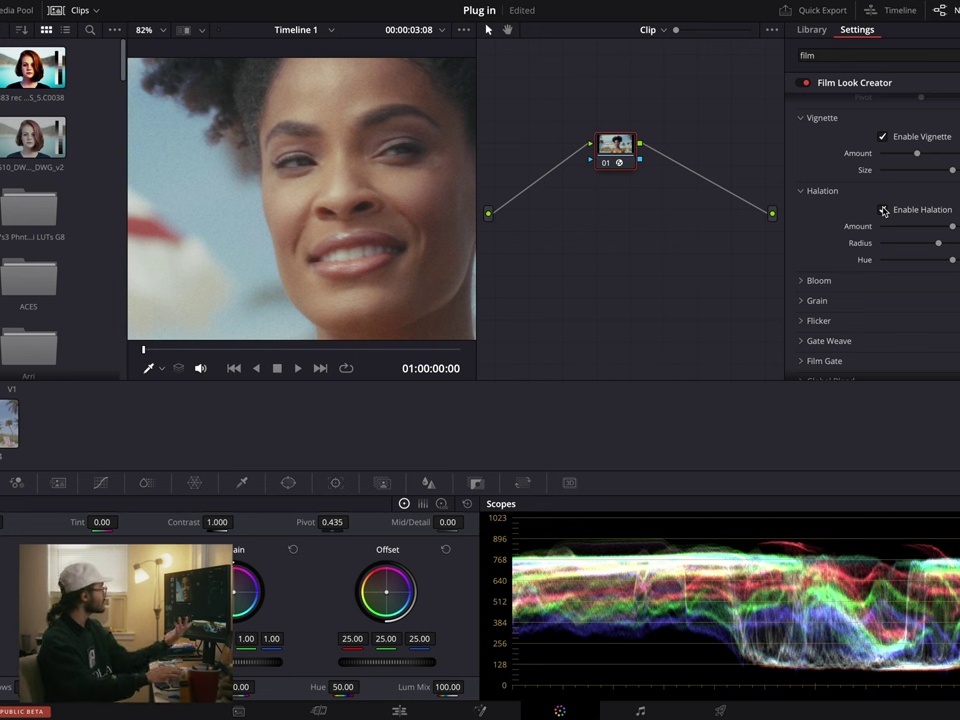
Step: Lower the Halation Amount to well below its default and compare the effect off and on, leaving it enabled
{"action": "left_click", "coordinate": [883, 210]}
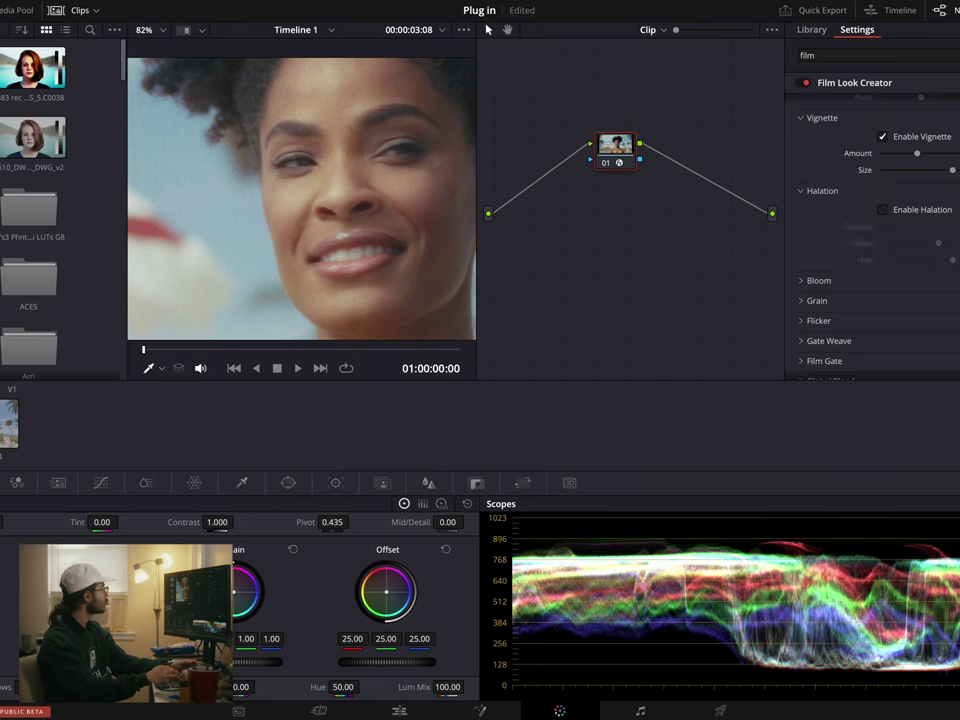
{"action": "left_click", "coordinate": [884, 210]}
{"action": "left_click", "coordinate": [884, 210]}
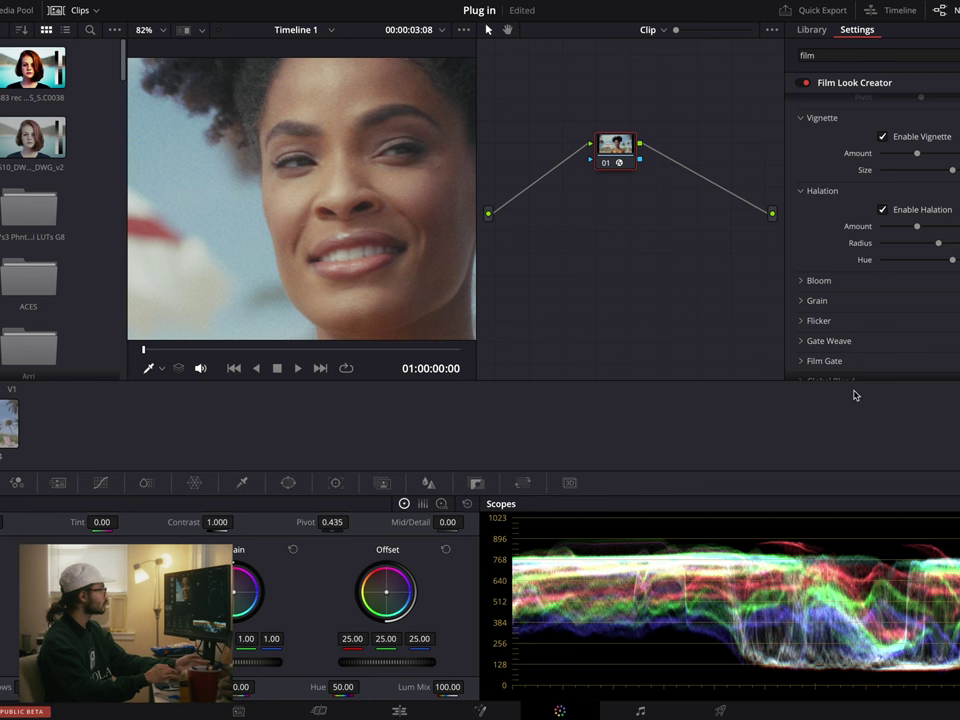
Step: Compare Bloom off and on in the face close-up, and raise its Amount and Radius
{"action": "left_click", "coordinate": [819, 281]}
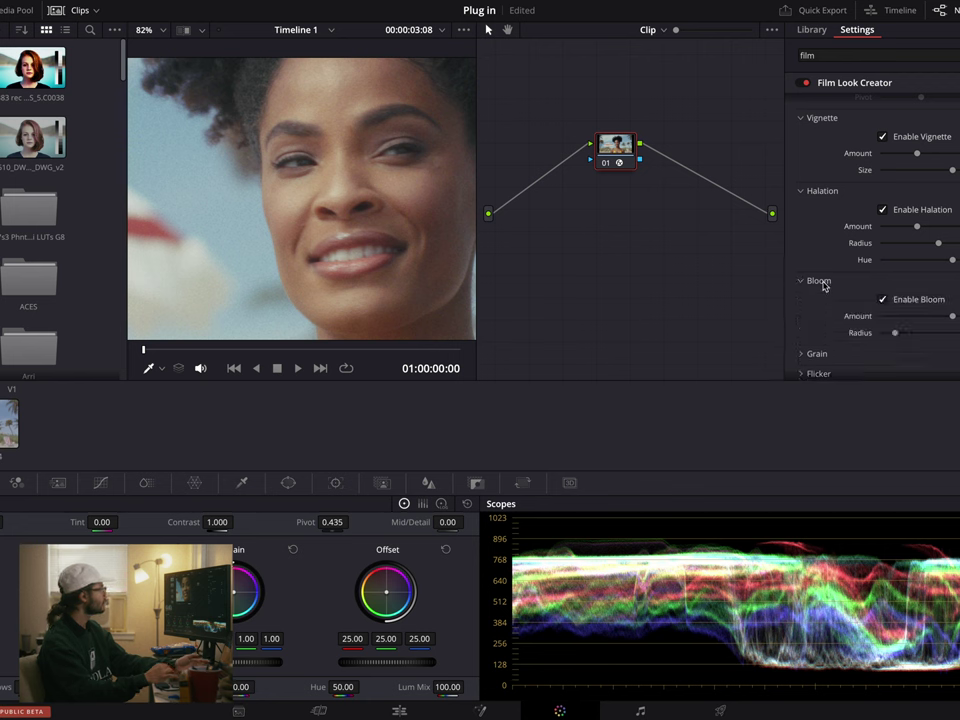
{"action": "scroll", "coordinate": [824, 285], "scroll_direction": "down", "scroll_amount": 2}
{"action": "left_click", "coordinate": [884, 254]}
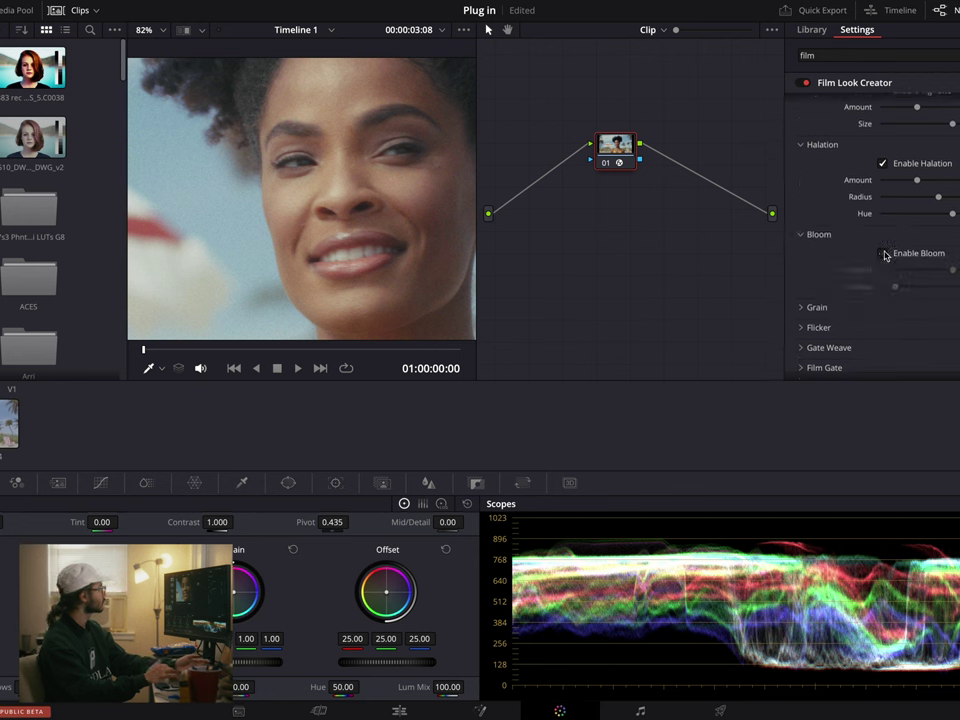
{"action": "left_click", "coordinate": [884, 254]}
{"action": "left_click", "coordinate": [884, 254]}
{"action": "left_click", "coordinate": [884, 254]}
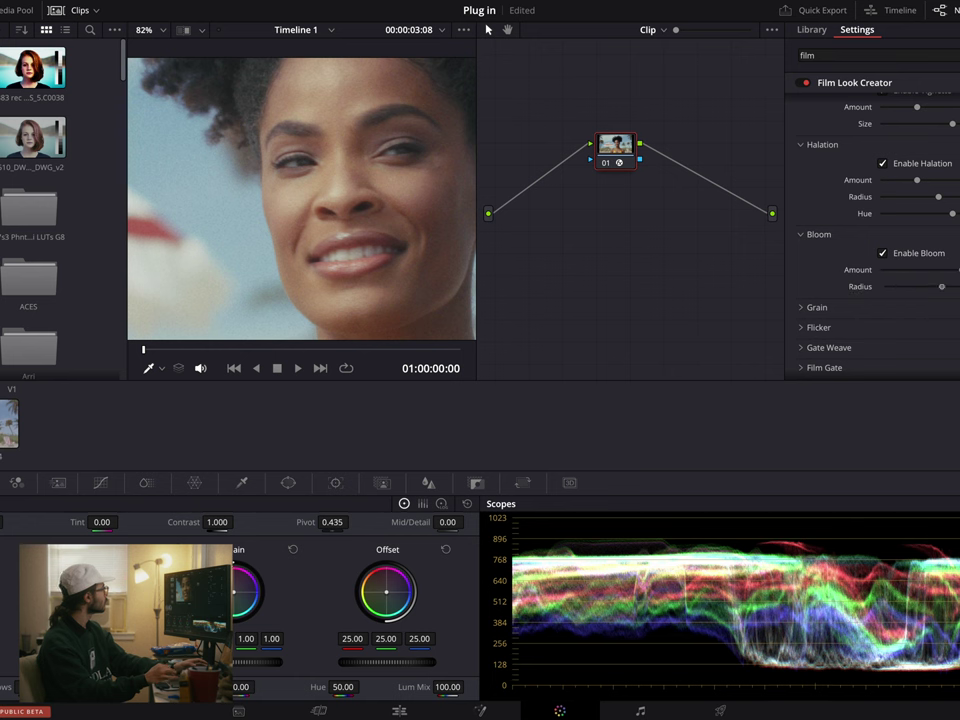
Step: Switch the strengthened Bloom off and on to compare it in close-up and on the full frame
{"action": "left_click", "coordinate": [883, 253]}
{"action": "left_click", "coordinate": [883, 253]}
{"action": "scroll", "coordinate": [255, 288], "scroll_direction": "down", "scroll_amount": 6}
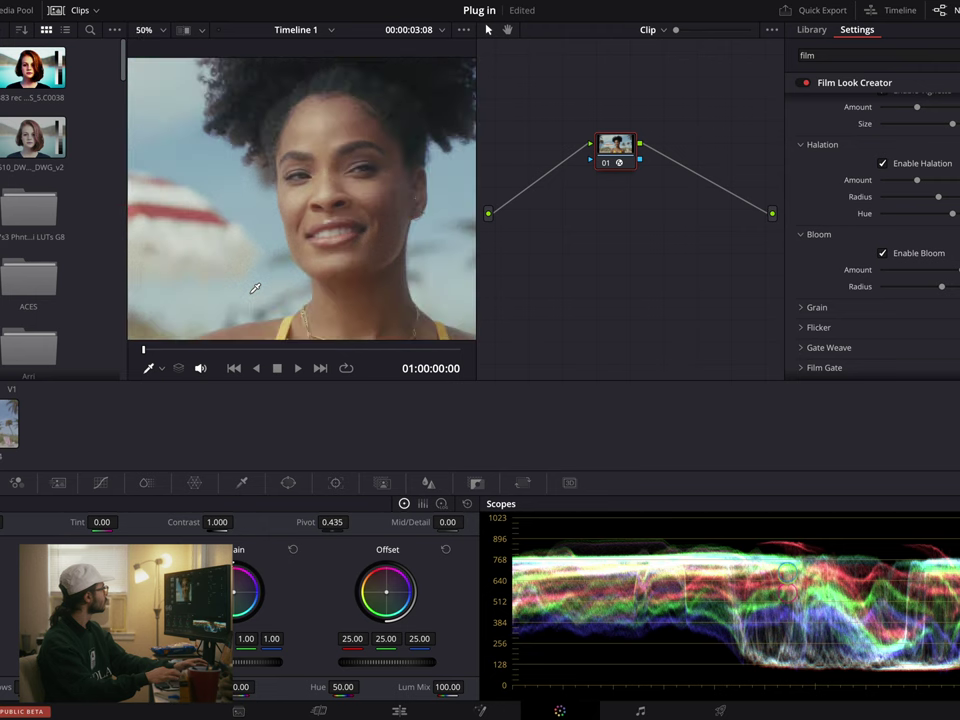
{"action": "scroll", "coordinate": [255, 288], "scroll_direction": "up", "scroll_amount": 3}
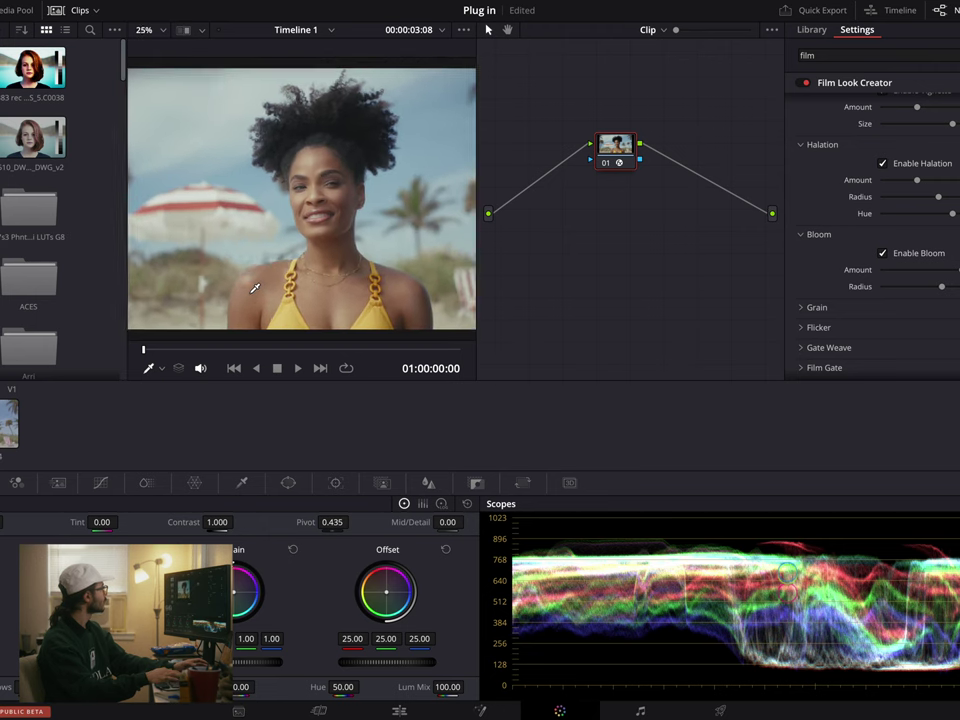
{"action": "left_click", "coordinate": [881, 254]}
{"action": "left_click", "coordinate": [881, 254]}
{"action": "scroll", "coordinate": [888, 300], "scroll_direction": "down", "scroll_amount": 1}
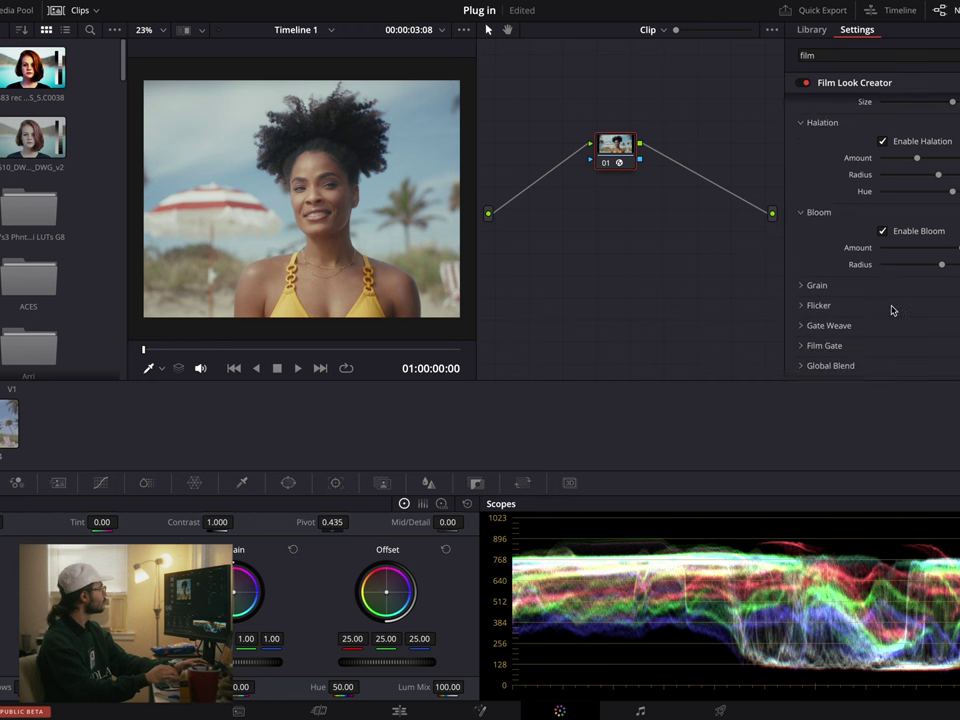
Step: Open the Grain settings and change the 35mm preset to a Custom grain with slightly higher Size and Softness
{"action": "left_click", "coordinate": [846, 285]}
{"action": "scroll", "coordinate": [893, 342], "scroll_direction": "down", "scroll_amount": 3}
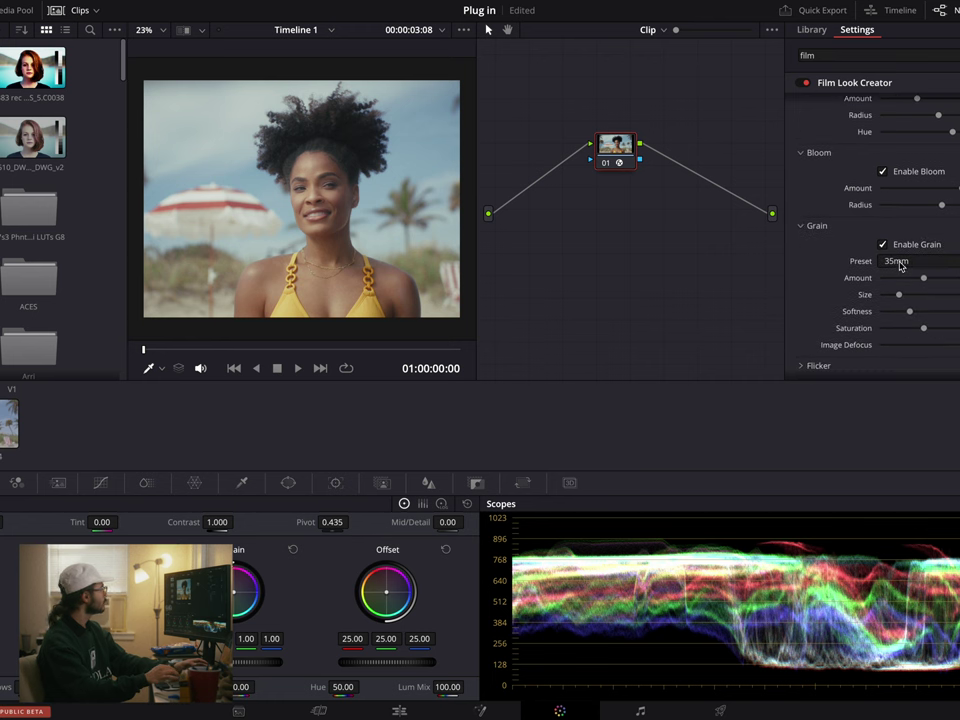
{"action": "left_click", "coordinate": [896, 262]}
{"action": "left_click", "coordinate": [952, 313]}
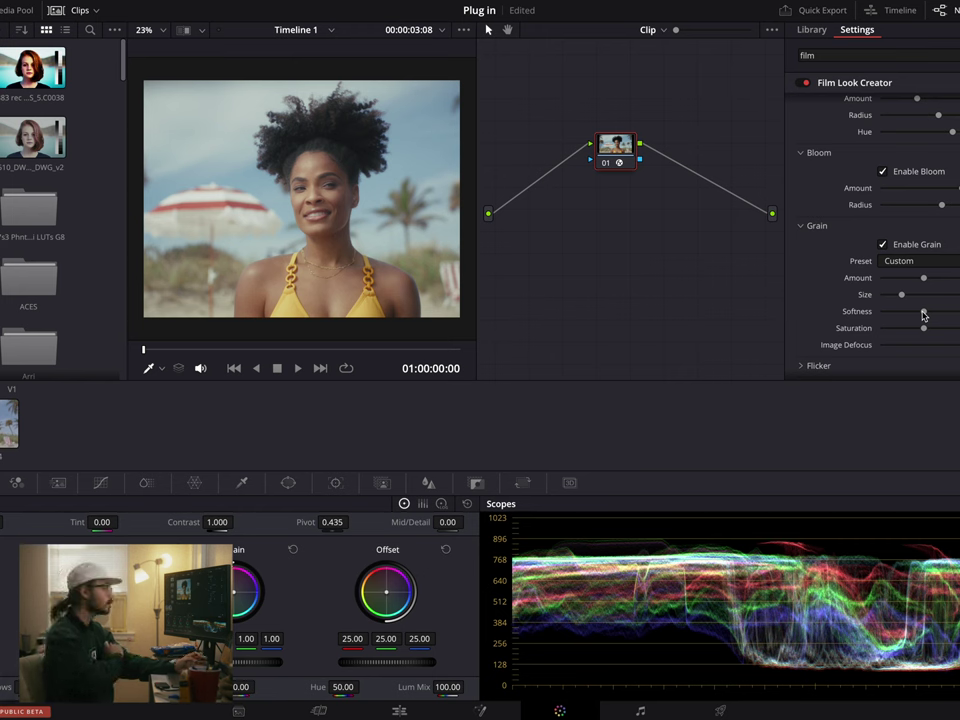
Step: Show the Key and Blur palettes for node 01
{"action": "left_click", "coordinate": [476, 483]}
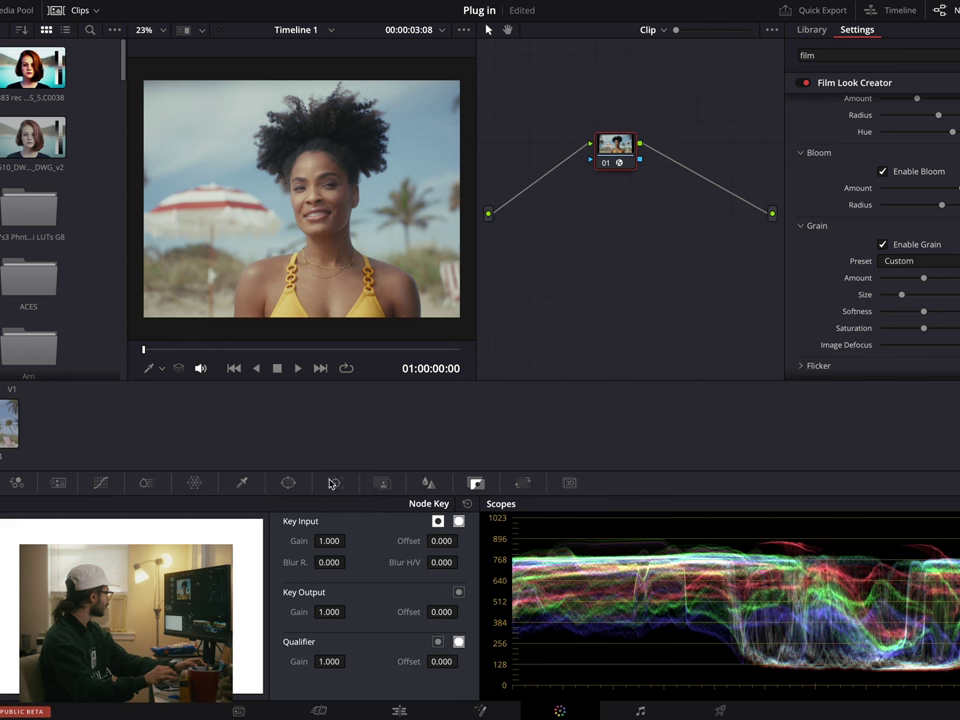
{"action": "left_click", "coordinate": [428, 483]}
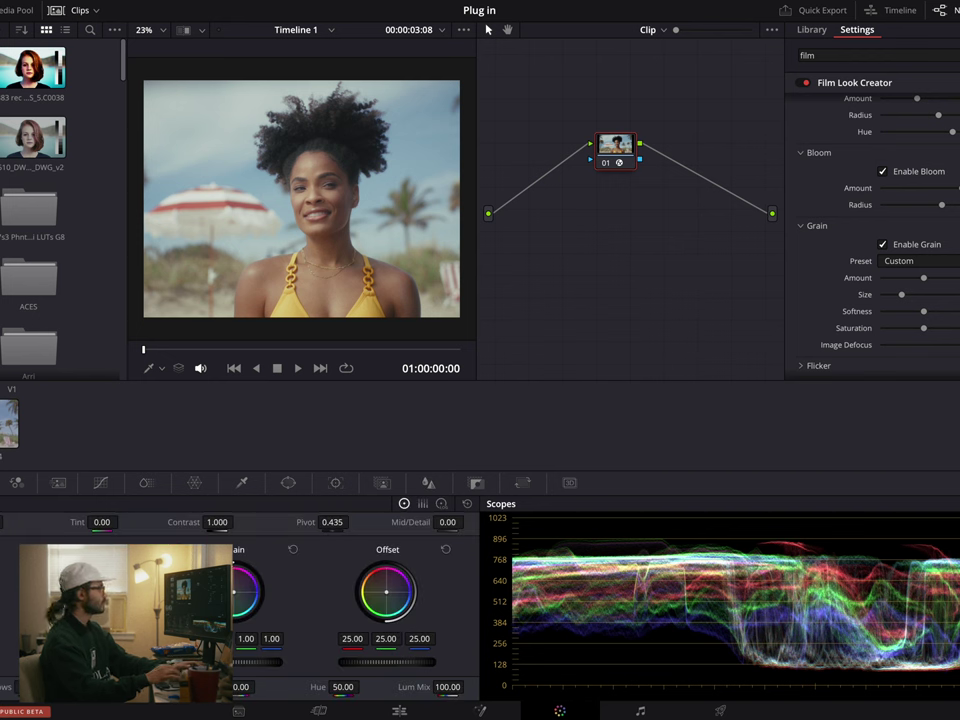
Step: Reduce the custom grain's Size, Amount and Softness to low settings
{"action": "scroll", "coordinate": [950, 273], "scroll_direction": "down", "scroll_amount": 1}
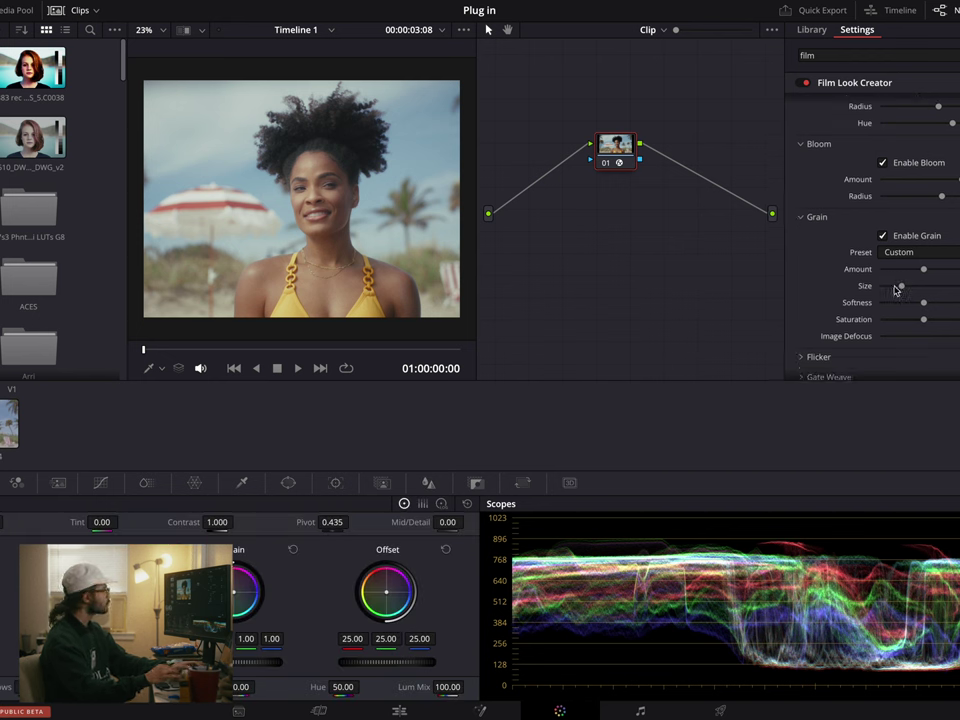
{"action": "left_click_drag", "start_coordinate": [895, 287], "coordinate": [891, 288]}
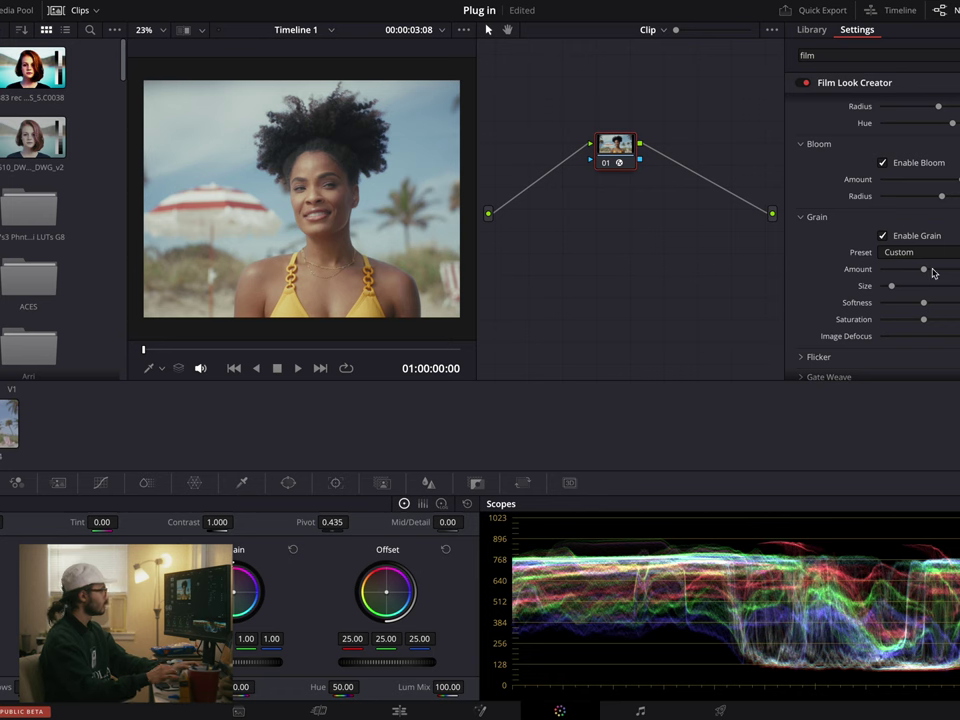
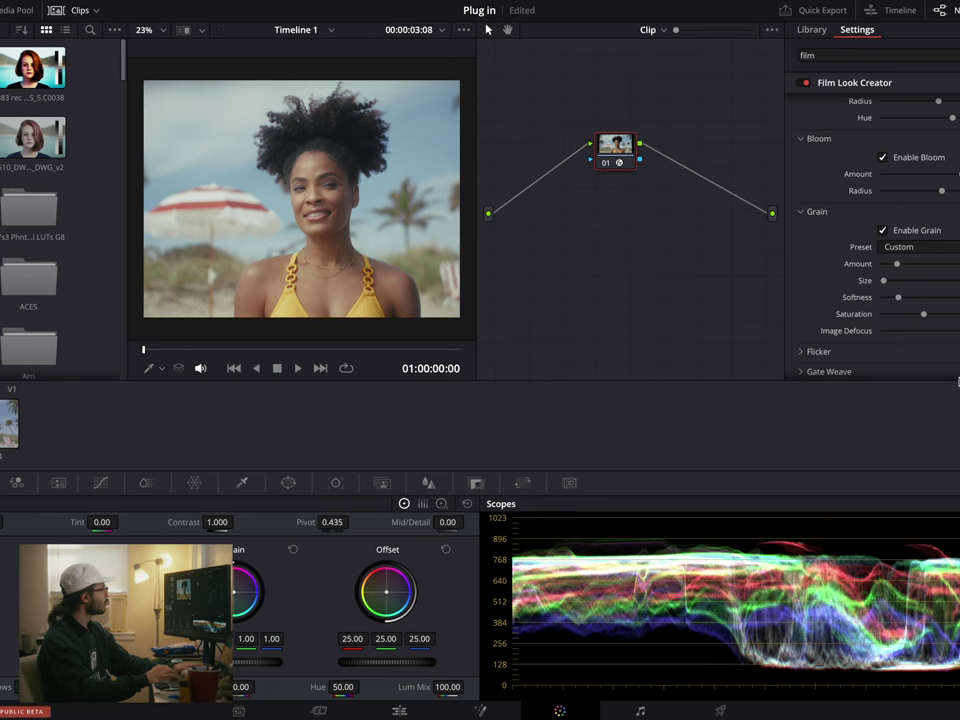
Step: Play the clip with Flicker enabled to preview it, and switch Flicker off
{"action": "scroll", "coordinate": [926, 321], "scroll_direction": "down", "scroll_amount": 2}
{"action": "left_click", "coordinate": [893, 304]}
{"action": "scroll", "coordinate": [891, 302], "scroll_direction": "down", "scroll_amount": 1}
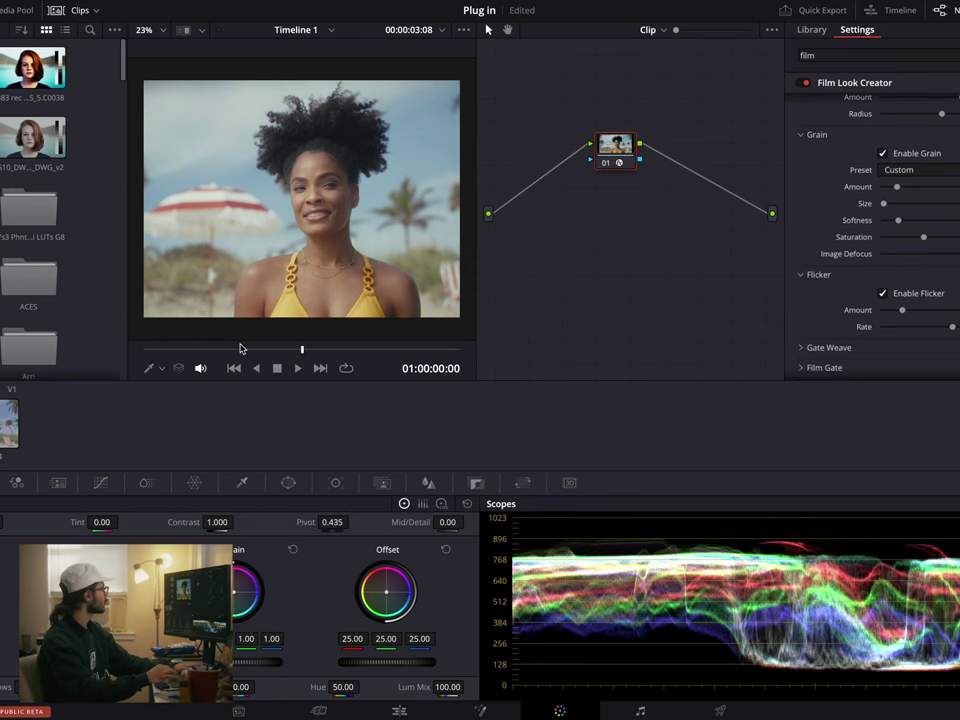
{"action": "key", "text": "space"}
{"action": "key", "text": "space"}
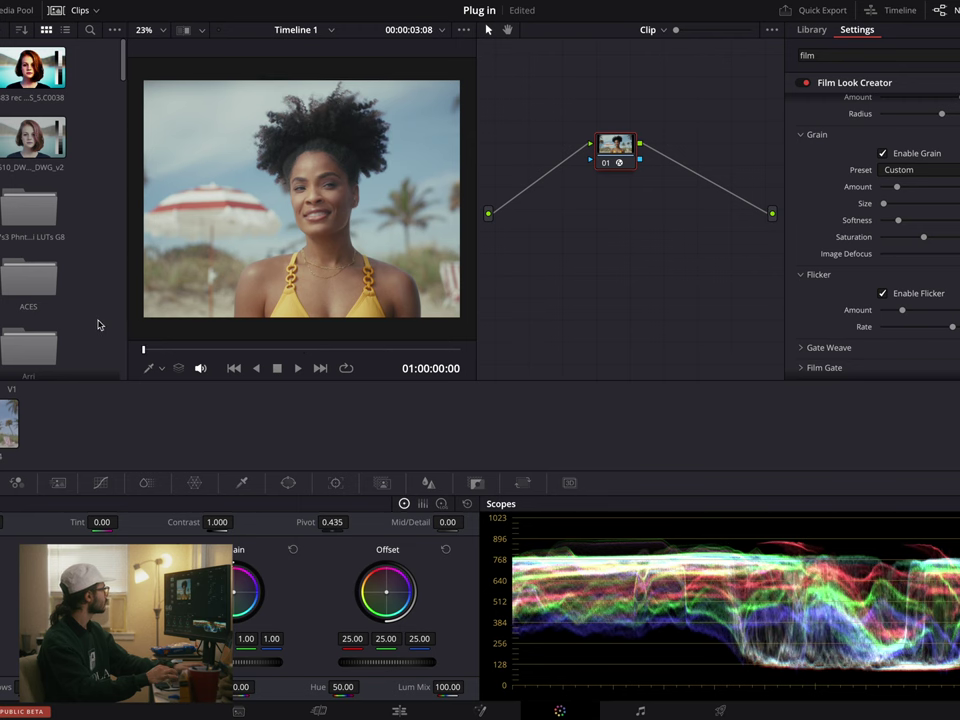
{"action": "left_click", "coordinate": [882, 294]}
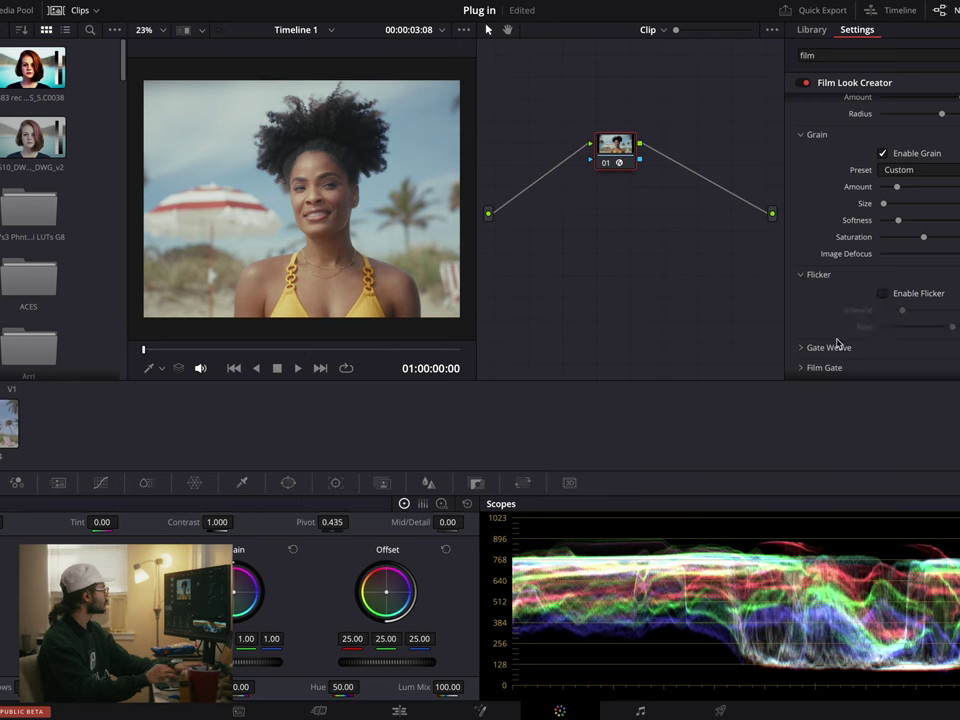
Step: Expand the Gate Weave settings and enable Film Gate, viewing the image full screen with the 35mm Silent preset
{"action": "scroll", "coordinate": [838, 344], "scroll_direction": "down", "scroll_amount": 1}
{"action": "left_click", "coordinate": [840, 326]}
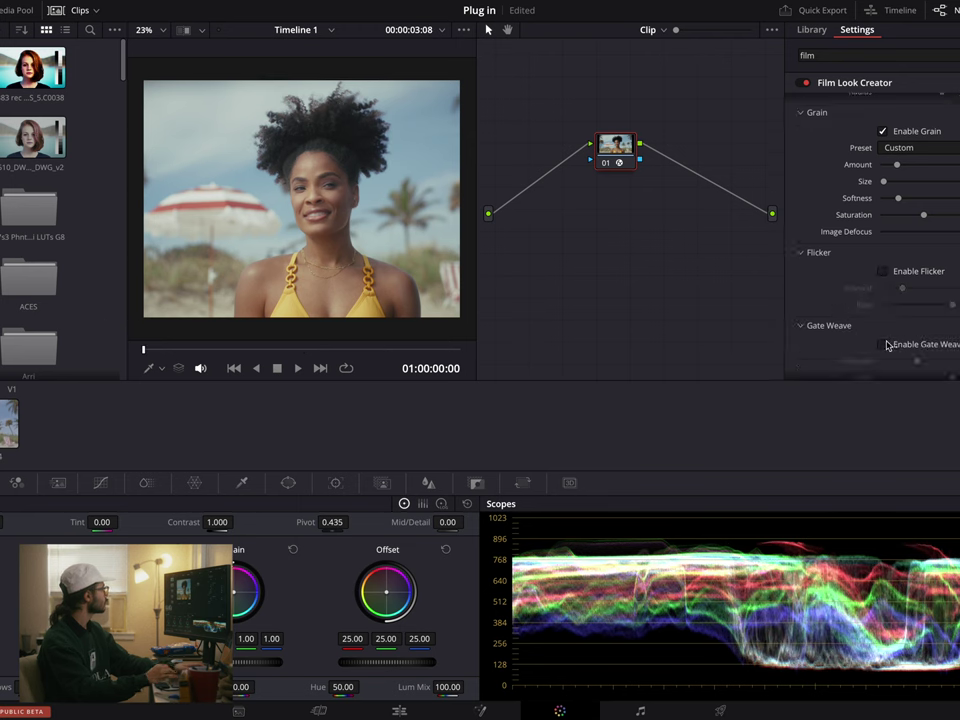
{"action": "scroll", "coordinate": [885, 343], "scroll_direction": "down", "scroll_amount": 2}
{"action": "left_click", "coordinate": [885, 343]}
{"action": "left_click", "coordinate": [883, 306]}
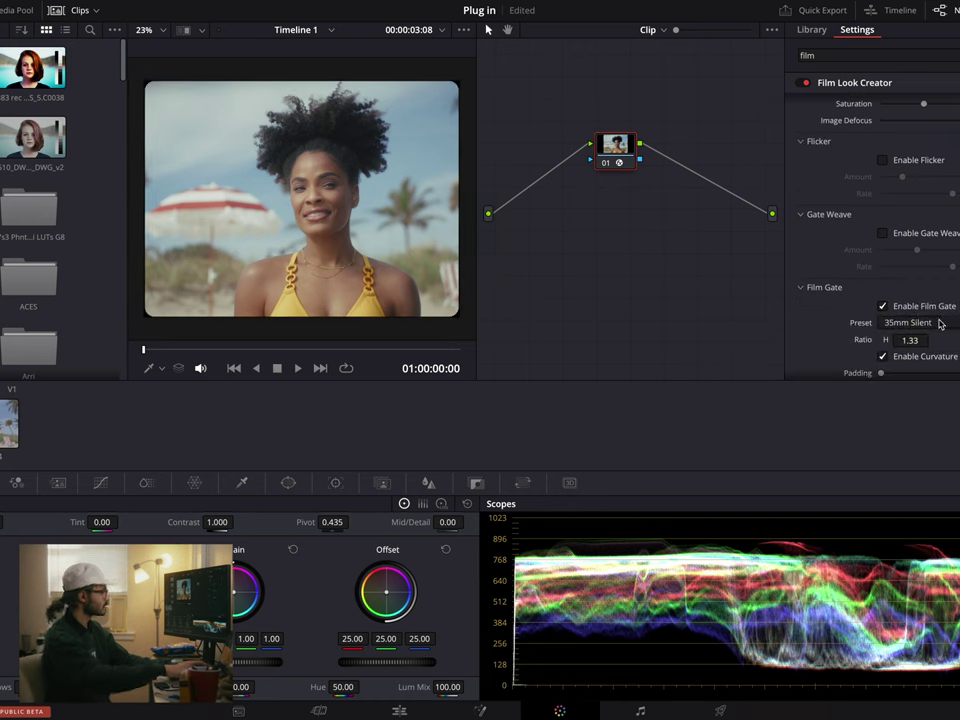
{"action": "key", "text": "super+f"}
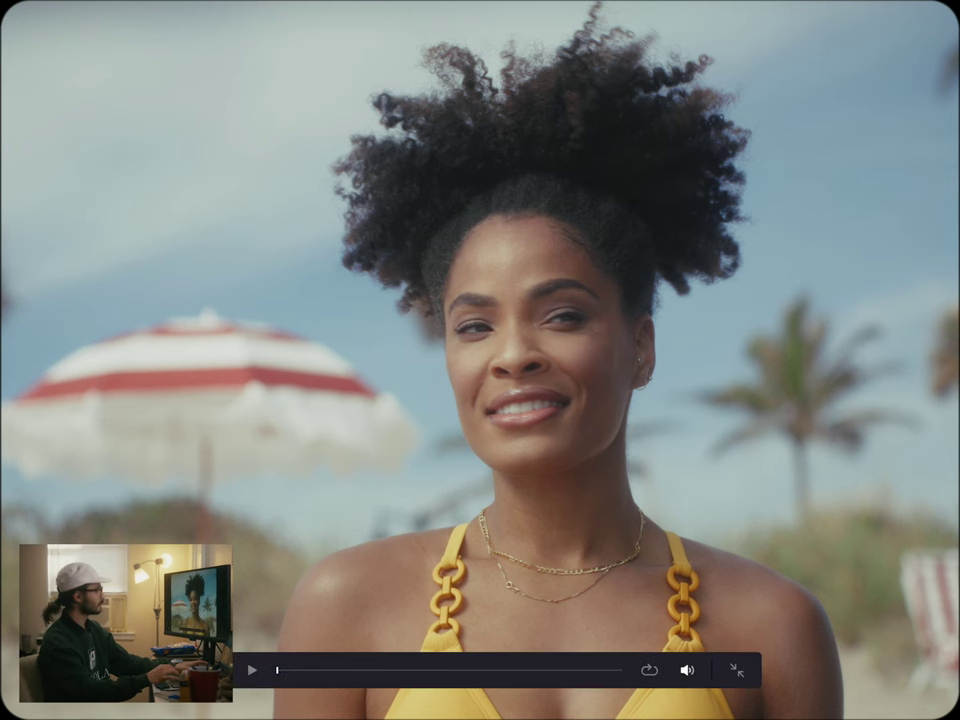
{"action": "key", "text": "Escape"}
Step: Try the Film Gate presets 35mm Academy, 35mm VistaVision, Super 16mm, Super 8mm and 2.4:1, and return to 35mm Silent
{"action": "left_click", "coordinate": [958, 323]}
{"action": "left_click", "coordinate": [952, 354]}
{"action": "left_click", "coordinate": [946, 326]}
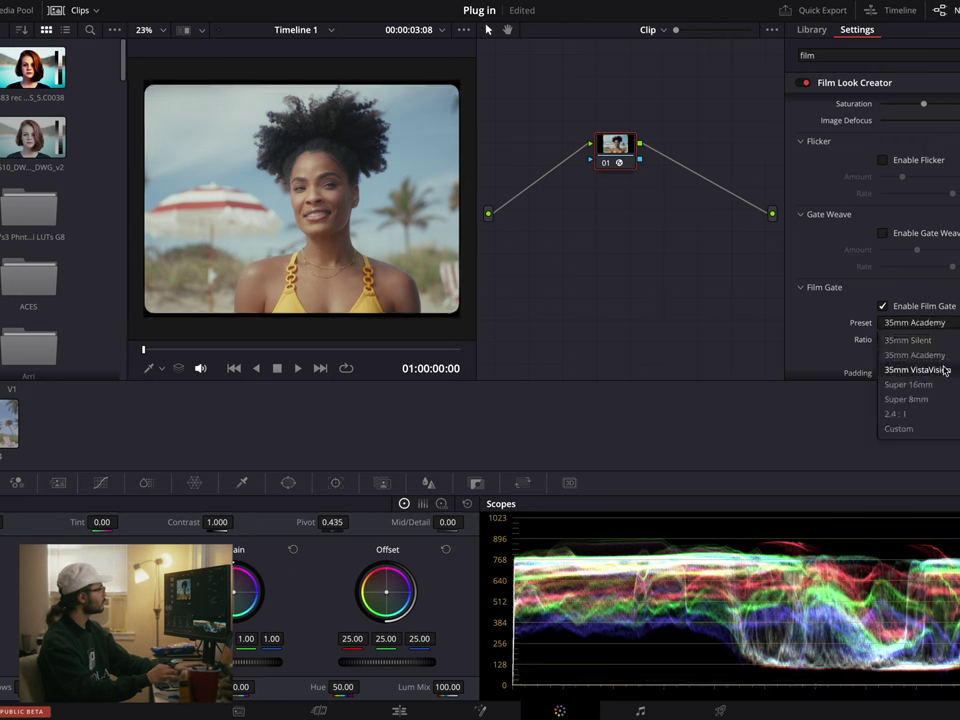
{"action": "left_click", "coordinate": [945, 368]}
{"action": "left_click", "coordinate": [946, 325]}
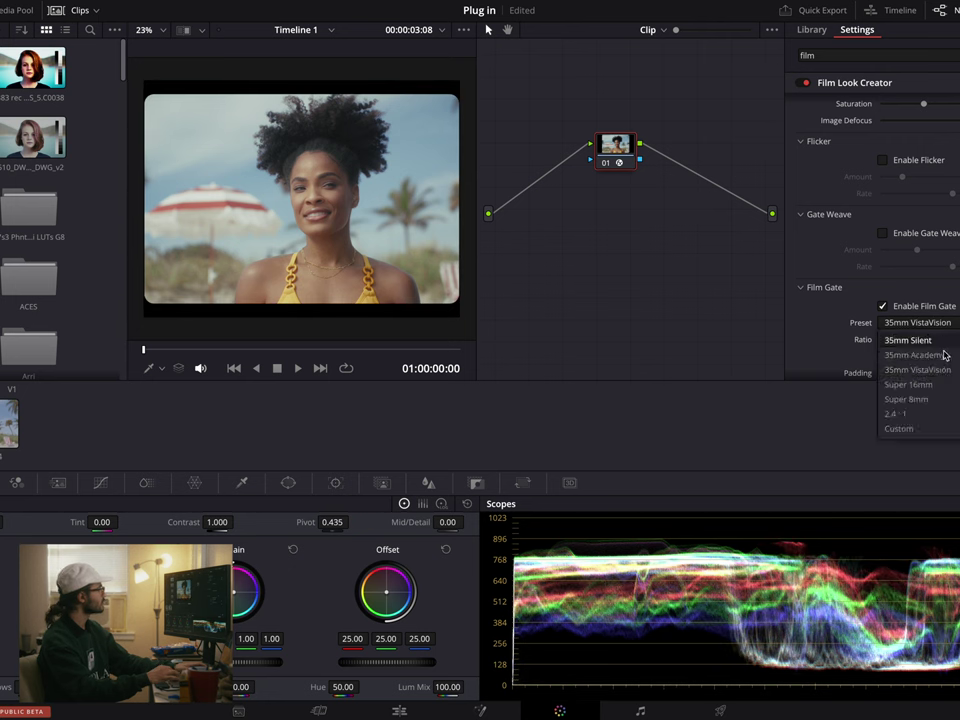
{"action": "left_click", "coordinate": [944, 397]}
{"action": "left_click", "coordinate": [944, 325]}
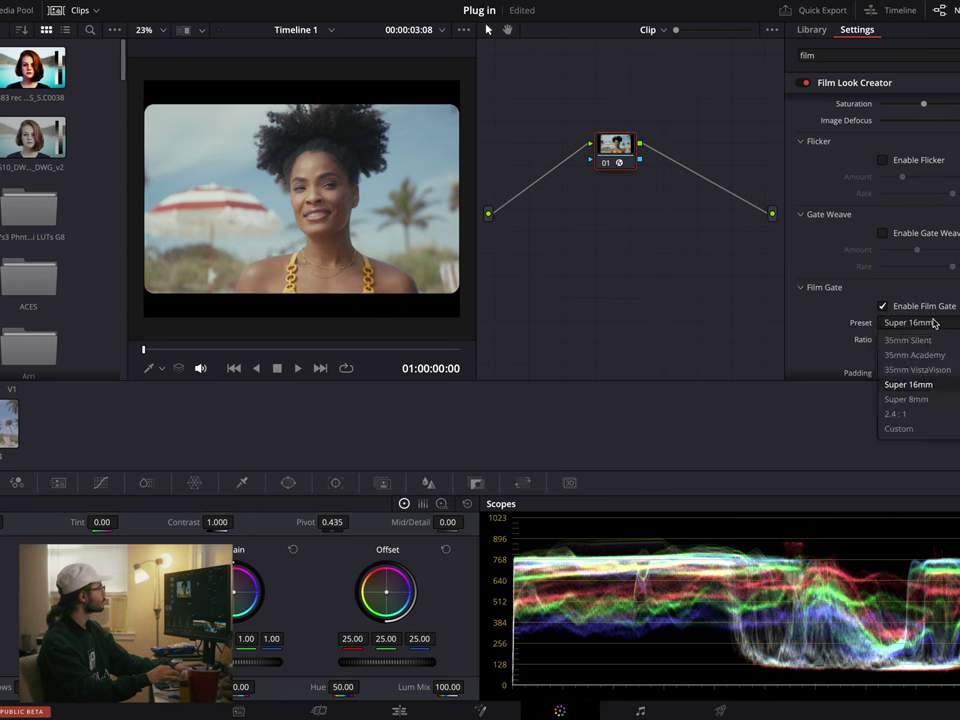
{"action": "left_click", "coordinate": [935, 400]}
{"action": "left_click", "coordinate": [944, 325]}
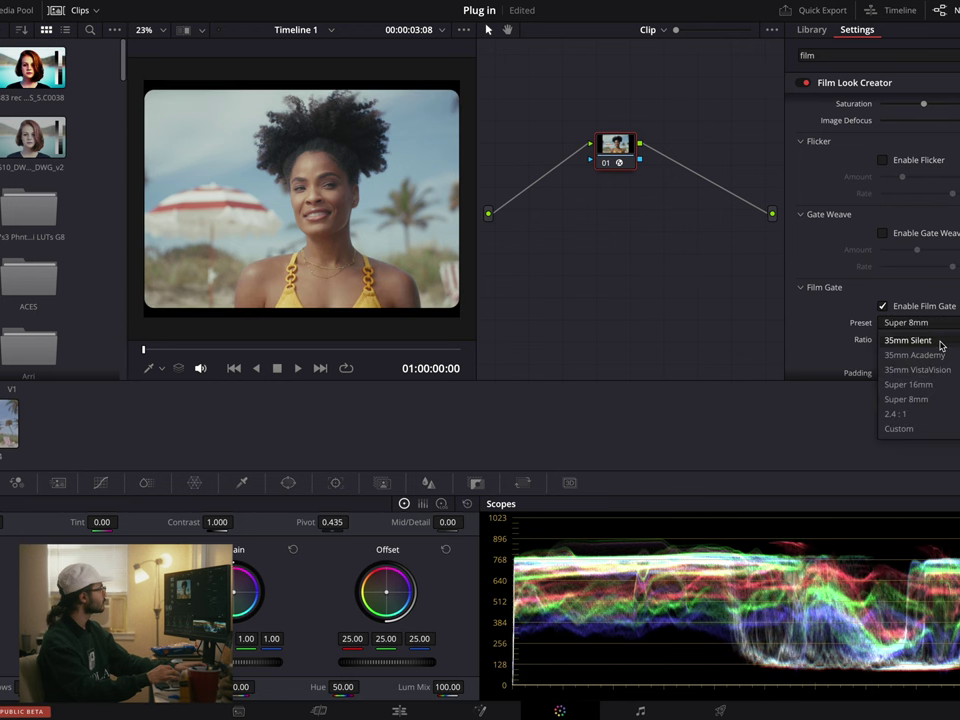
{"action": "left_click", "coordinate": [928, 414]}
{"action": "left_click", "coordinate": [929, 327]}
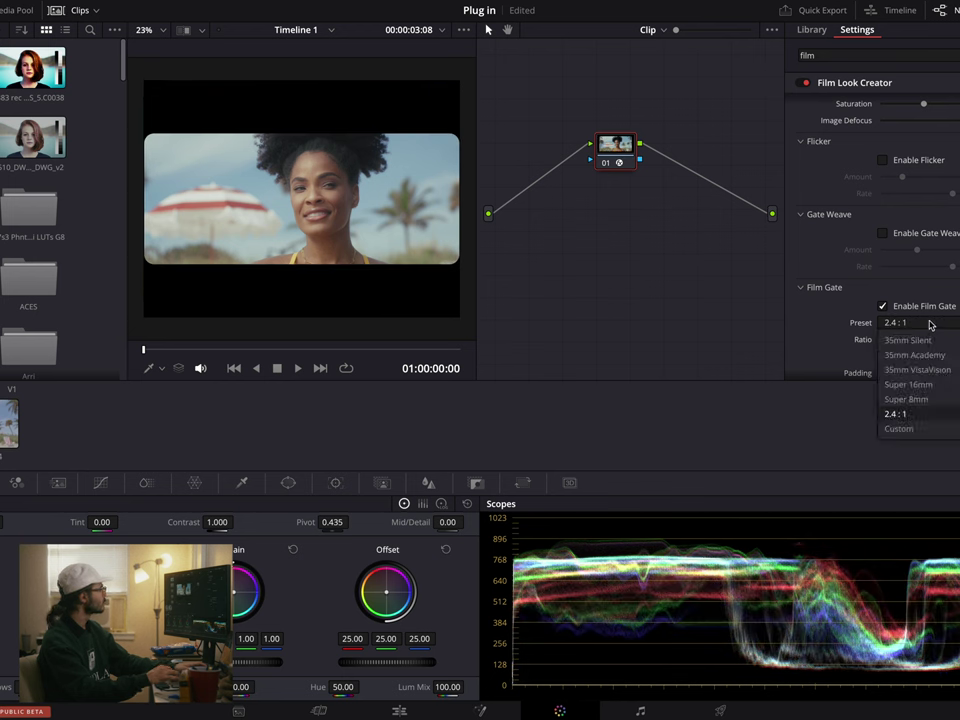
{"action": "left_click", "coordinate": [912, 339]}
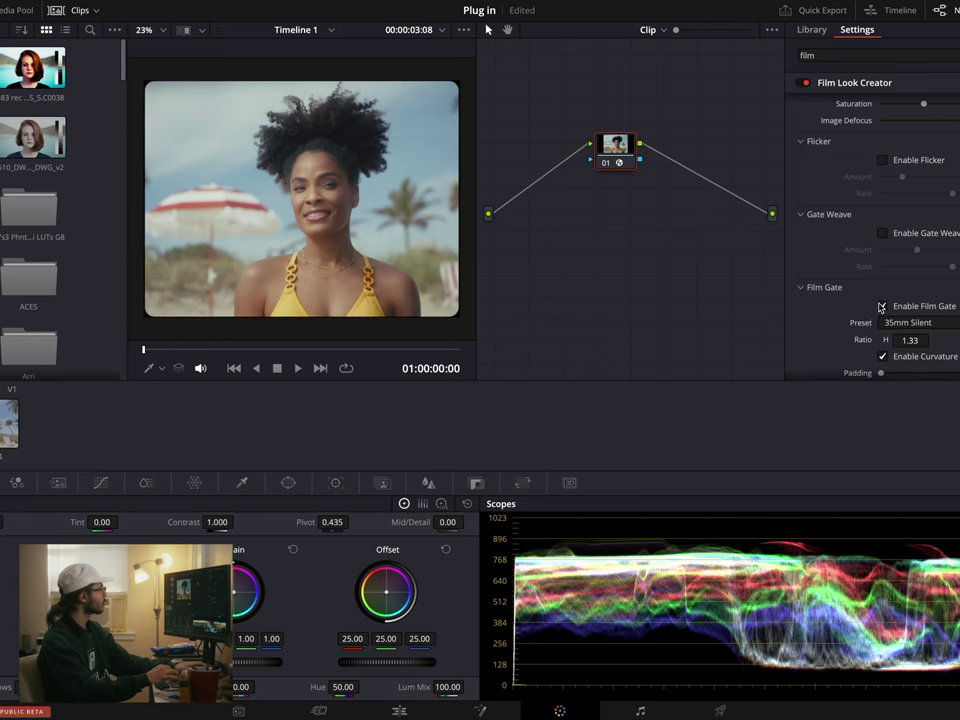
Step: Switch off Film Gate in the Film Look Creator
{"action": "left_click", "coordinate": [880, 306]}
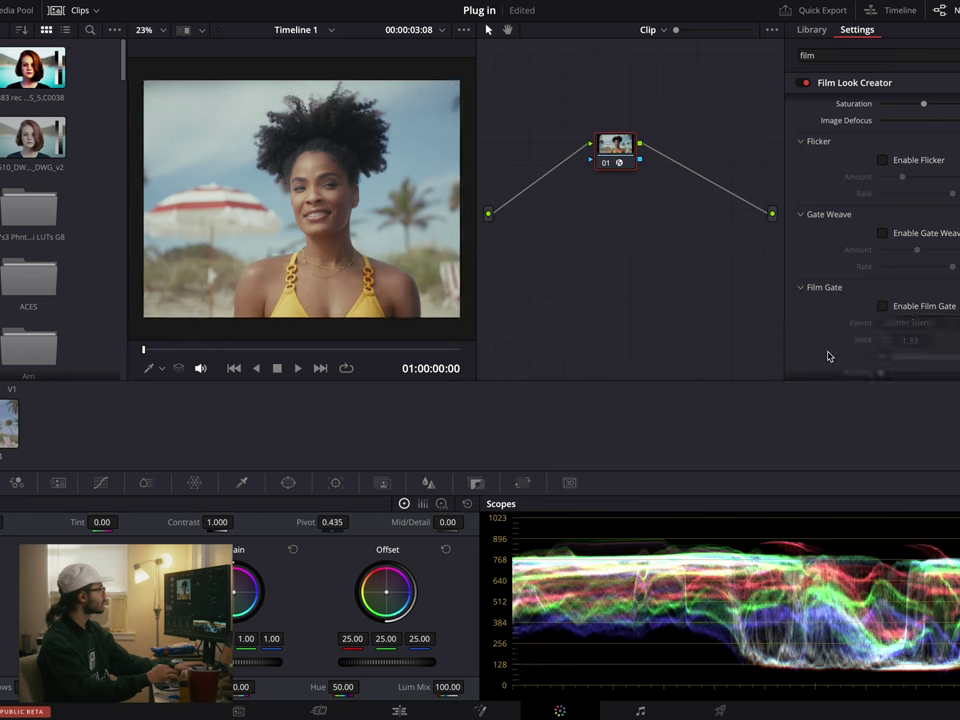
{"action": "scroll", "coordinate": [827, 354], "scroll_direction": "down", "scroll_amount": 1}
{"action": "scroll", "coordinate": [828, 293], "scroll_direction": "up", "scroll_amount": 10}
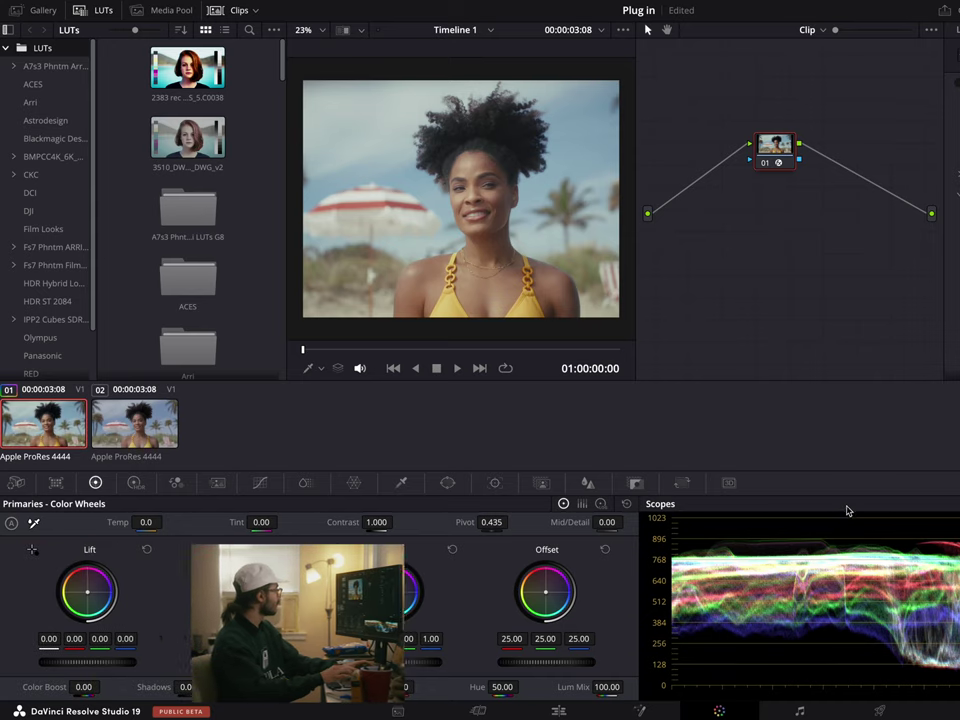
Step: Open the ColorSlice palette, try raising the Red slice's density to 1.00, and reset the Red slice
{"action": "left_click", "coordinate": [305, 485]}
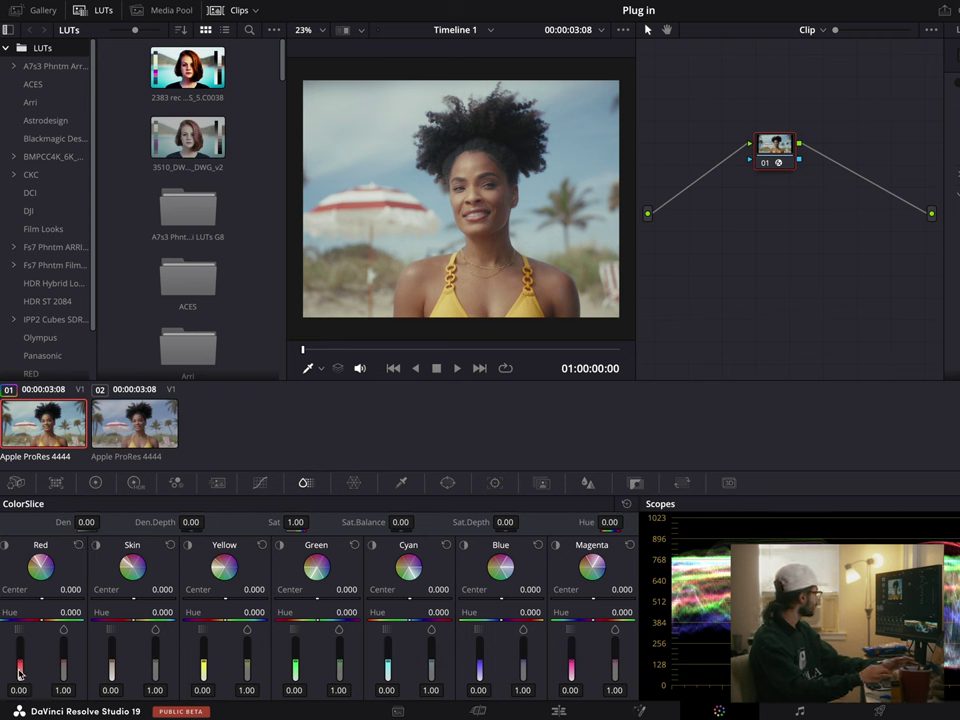
{"action": "left_click_drag", "start_coordinate": [19, 665], "coordinate": [15, 484]}
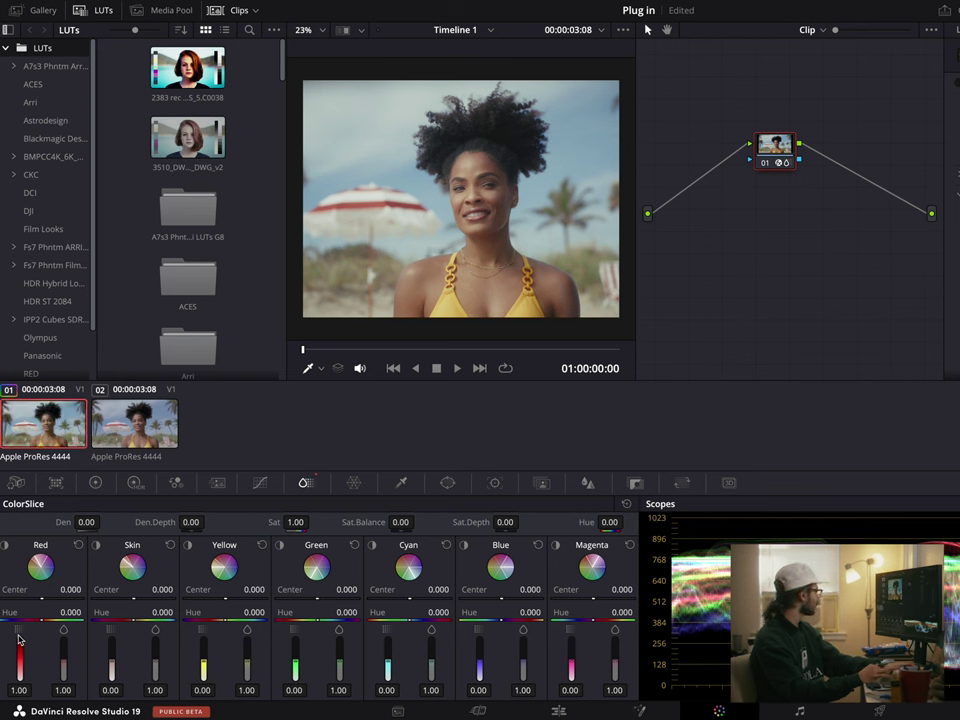
{"action": "left_click_drag", "start_coordinate": [19, 640], "coordinate": [19, 678]}
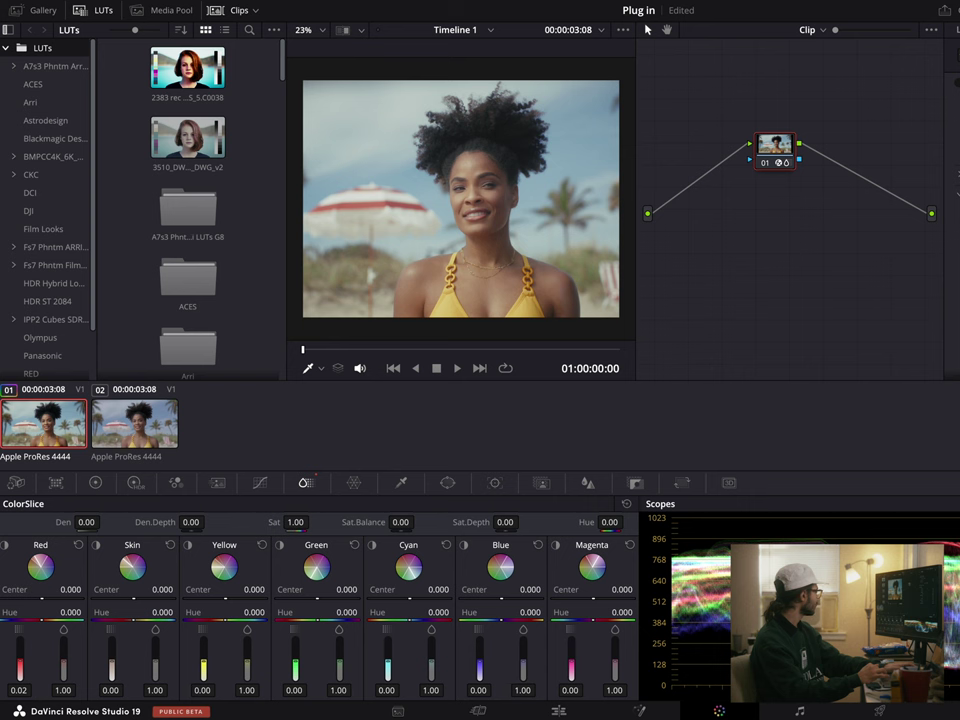
{"action": "left_click_drag", "start_coordinate": [19, 678], "coordinate": [19, 672]}
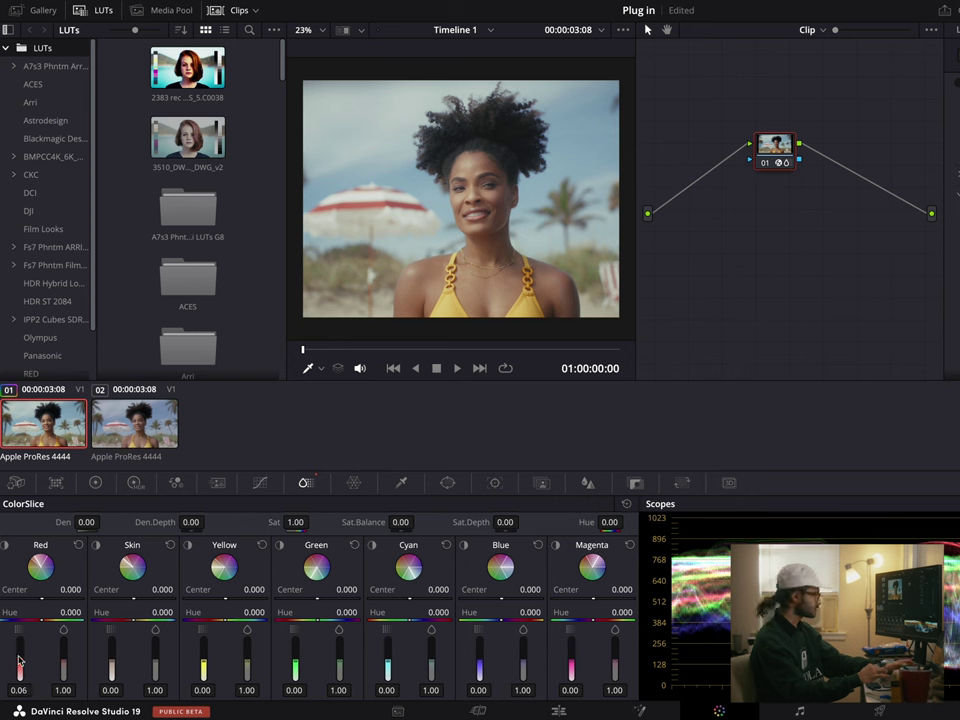
{"action": "left_click", "coordinate": [81, 545]}
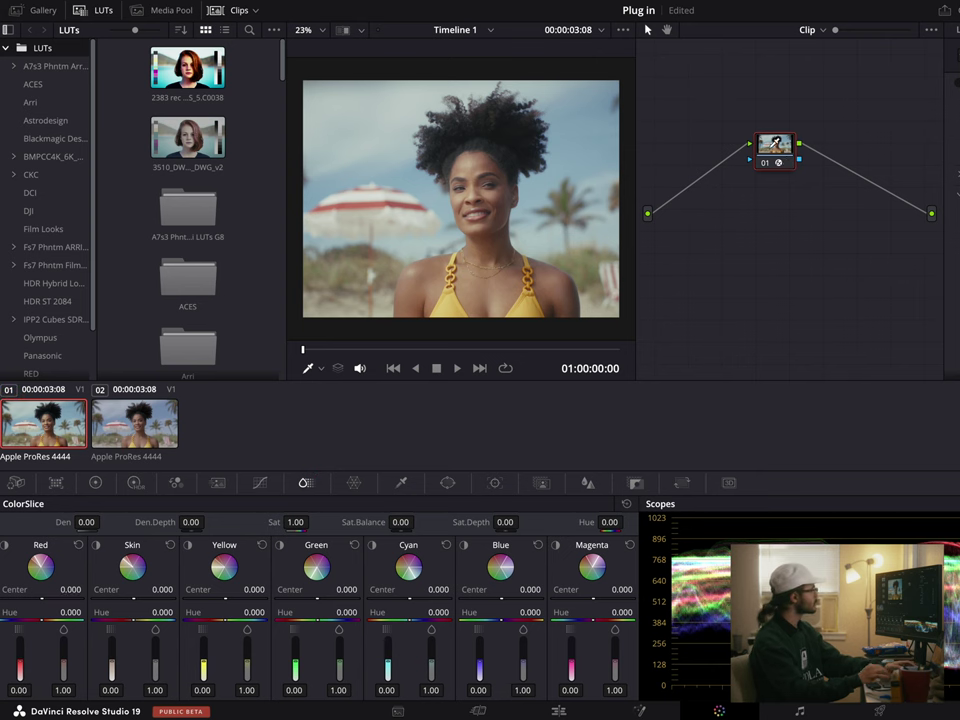
Step: Add a serial node before the Film Look Creator node
{"action": "right_click", "coordinate": [778, 150]}
{"action": "mouse_move", "coordinate": [815, 217]}
{"action": "left_click", "coordinate": [935, 230]}
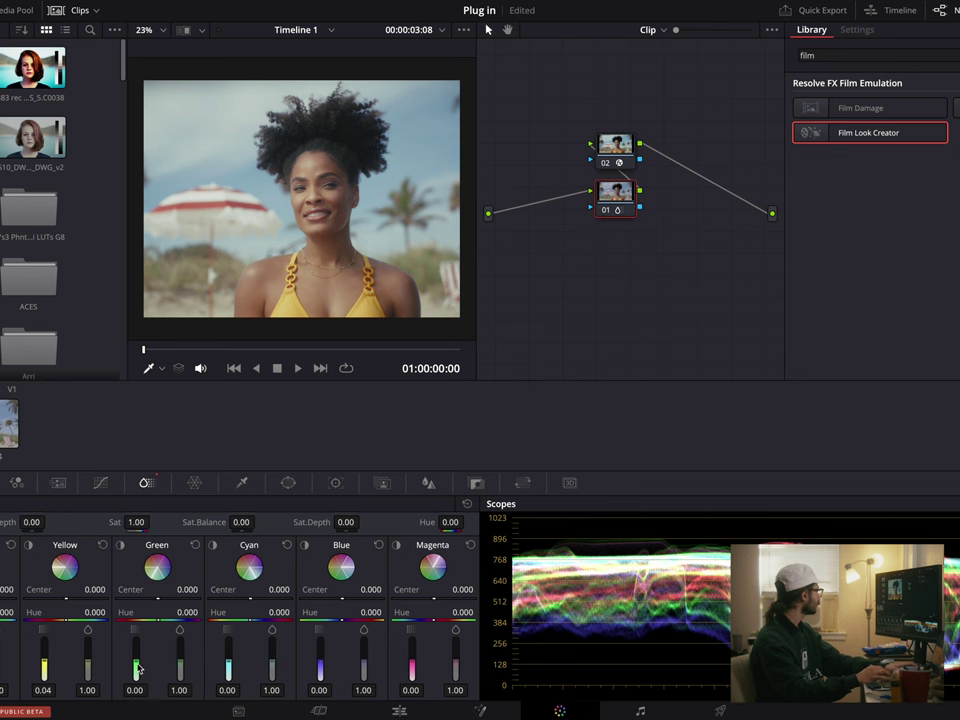
Step: Lower the Green slice's density and reset it, and raise the Blue slice's density slightly
{"action": "mouse_move", "coordinate": [136, 668]}
{"action": "left_mouse_down"}
{"action": "mouse_move", "coordinate": [136, 630]}
{"action": "mouse_move", "coordinate": [136, 680]}
{"action": "left_mouse_up"}
{"action": "left_click", "coordinate": [196, 545]}
{"action": "left_click_drag", "start_coordinate": [320, 668], "coordinate": [320, 660]}
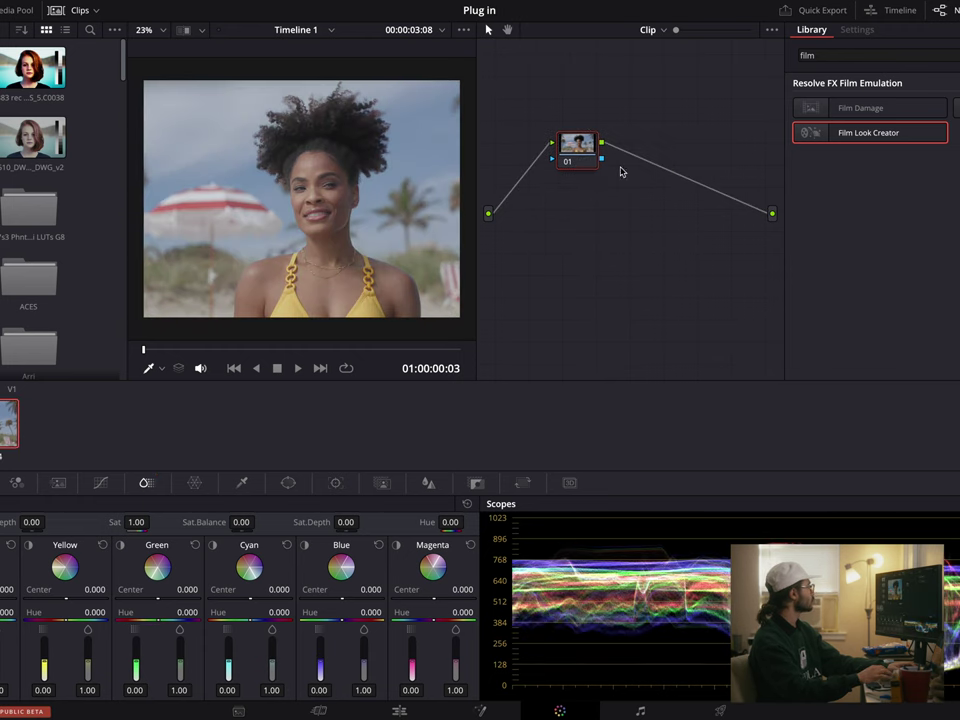
Step: Search the effects library for "deh" and apply Dehancer Pro 7.1.0 to node 01 of the second clip
{"action": "key", "text": "BackSpace"}
{"action": "key", "text": "BackSpace"}
{"action": "key", "text": "BackSpace"}
{"action": "key", "text": "BackSpace"}
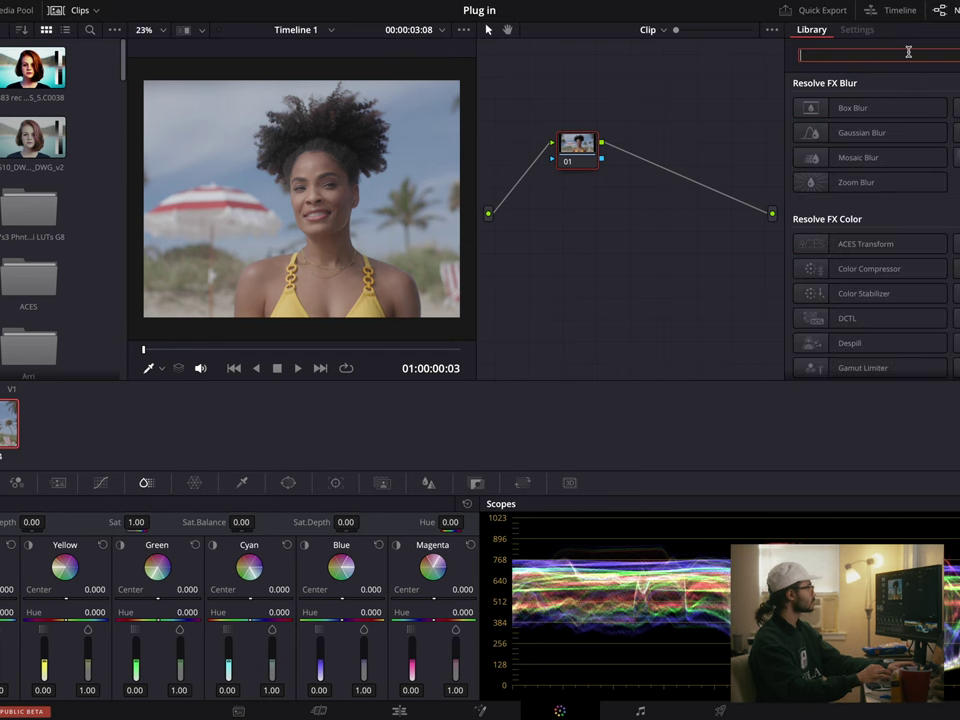
{"action": "type", "text": "deh"}
{"action": "left_click_drag", "start_coordinate": [831, 168], "coordinate": [580, 155]}
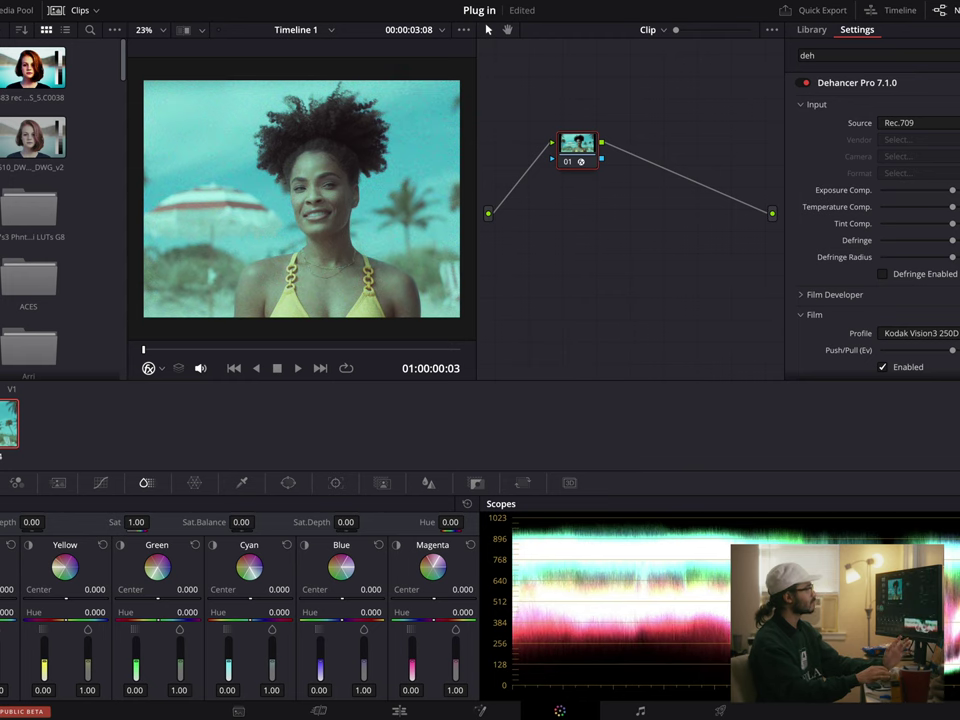
Step: Set Dehancer's input source to DVR WG/Intermediate and disable its Film section
{"action": "left_click", "coordinate": [918, 122]}
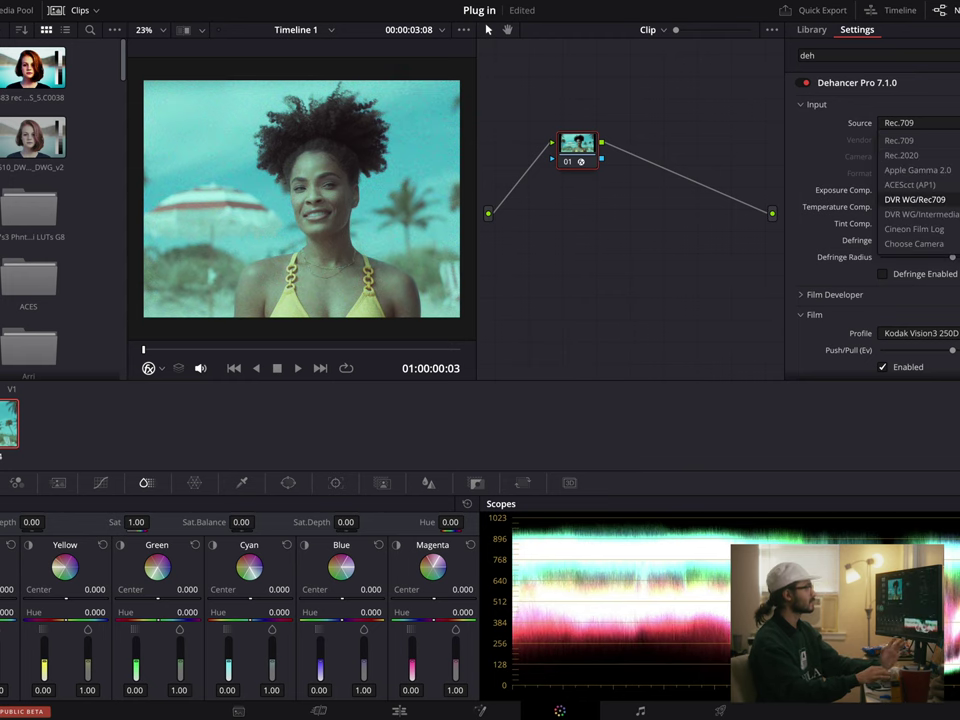
{"action": "left_click", "coordinate": [858, 257]}
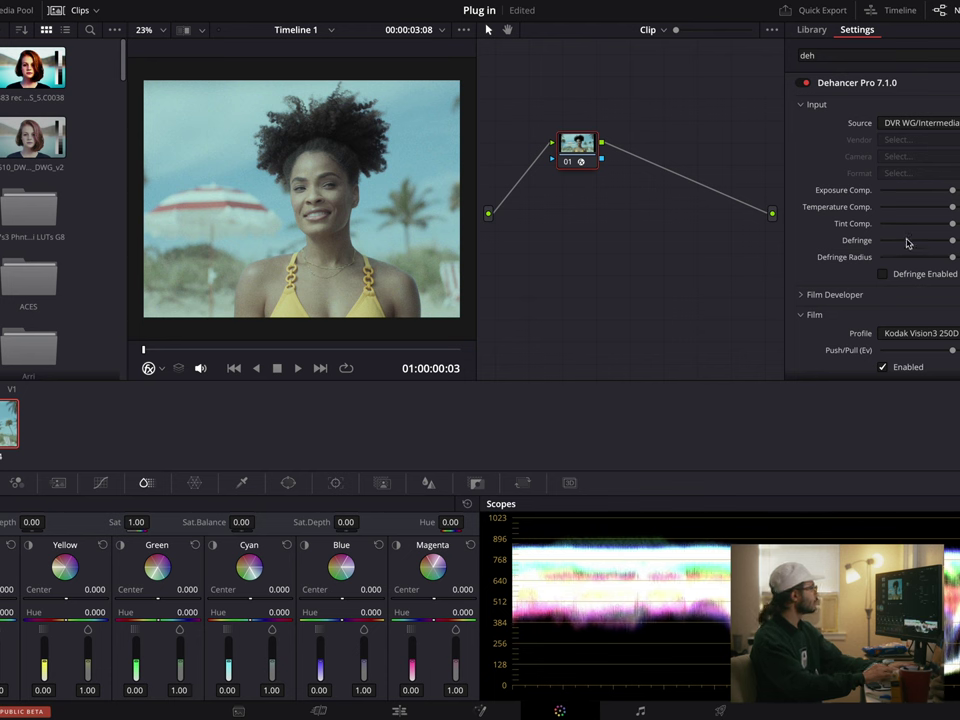
{"action": "scroll", "coordinate": [907, 243], "scroll_direction": "down", "scroll_amount": 3}
{"action": "left_click", "coordinate": [882, 245]}
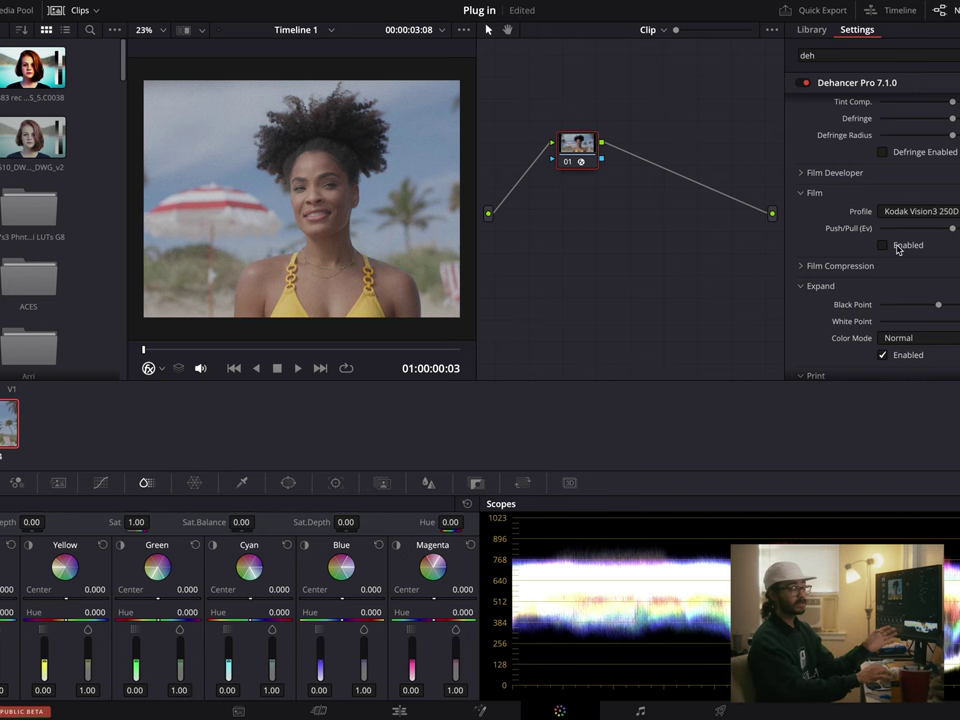
Step: Compare the Fujifilm 3513 and Kodak 2383 print profiles, and settle on Fujifilm 3513
{"action": "scroll", "coordinate": [897, 249], "scroll_direction": "down", "scroll_amount": 1}
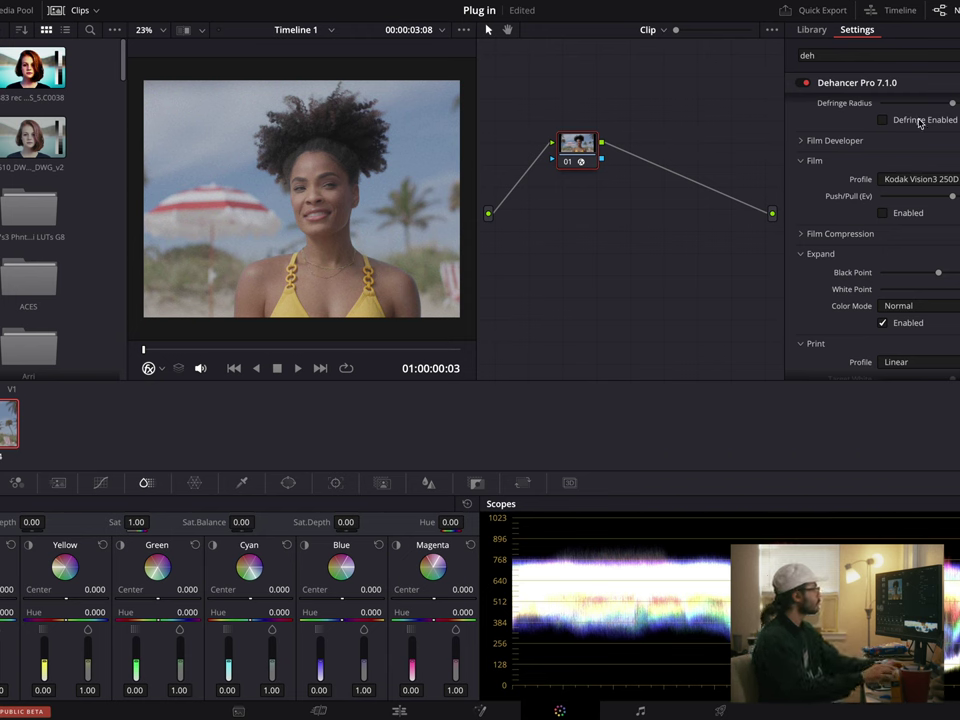
{"action": "scroll", "coordinate": [900, 240], "scroll_direction": "down", "scroll_amount": 5}
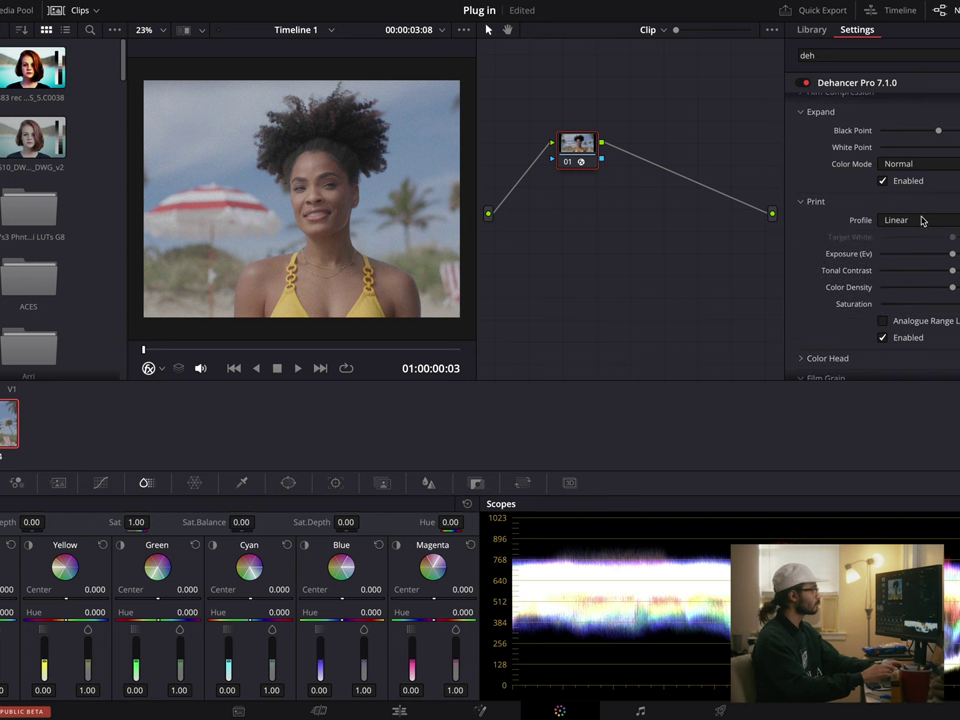
{"action": "left_click", "coordinate": [922, 220]}
{"action": "left_click", "coordinate": [930, 257]}
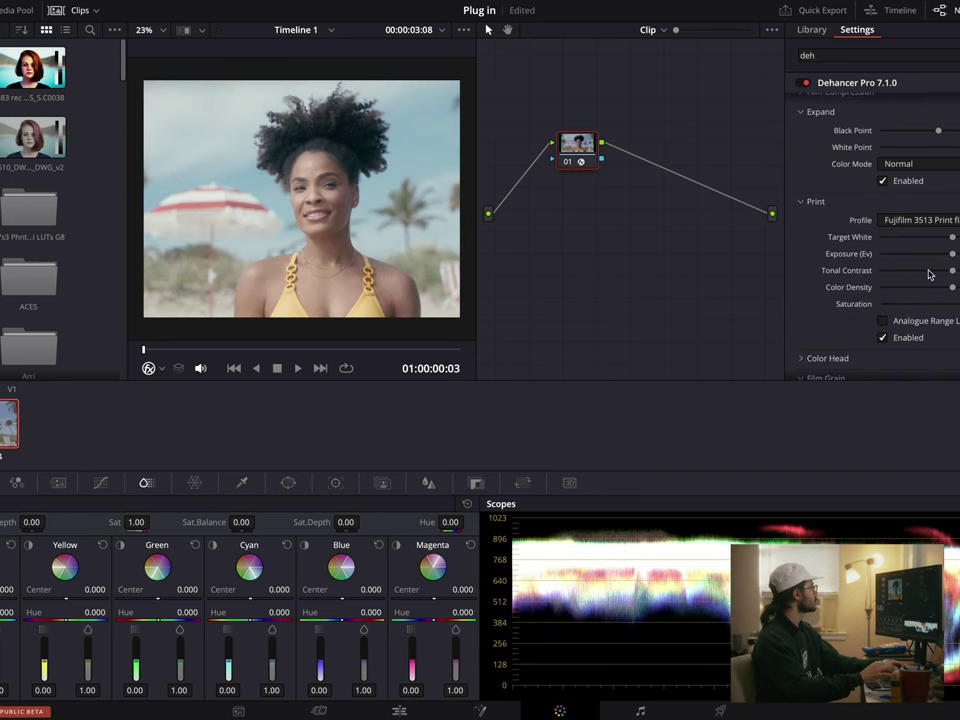
{"action": "left_click", "coordinate": [921, 220]}
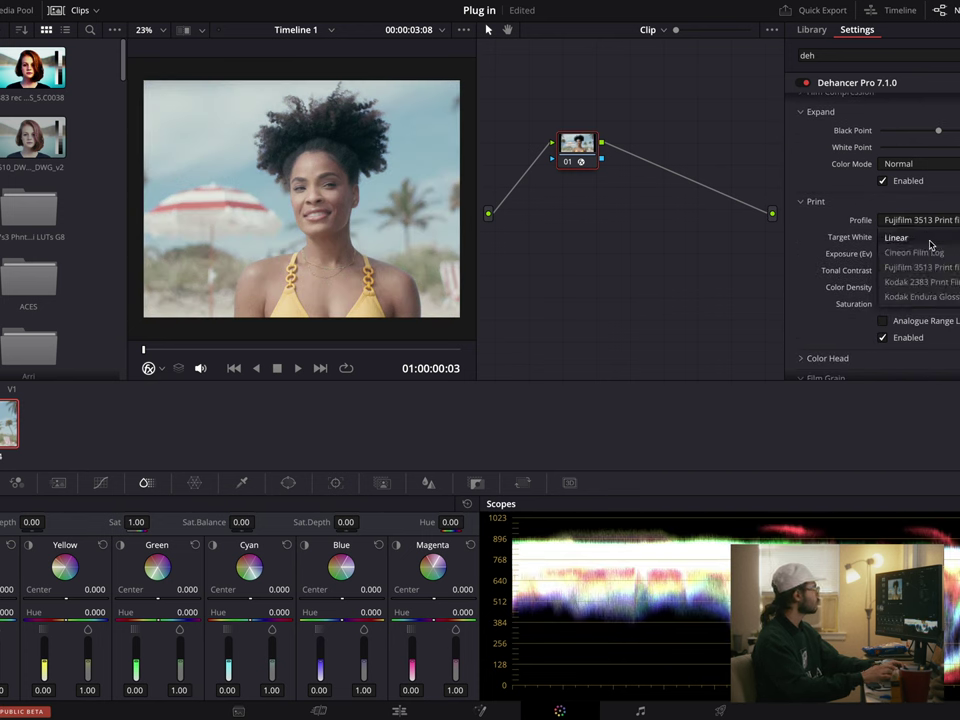
{"action": "left_click", "coordinate": [933, 282]}
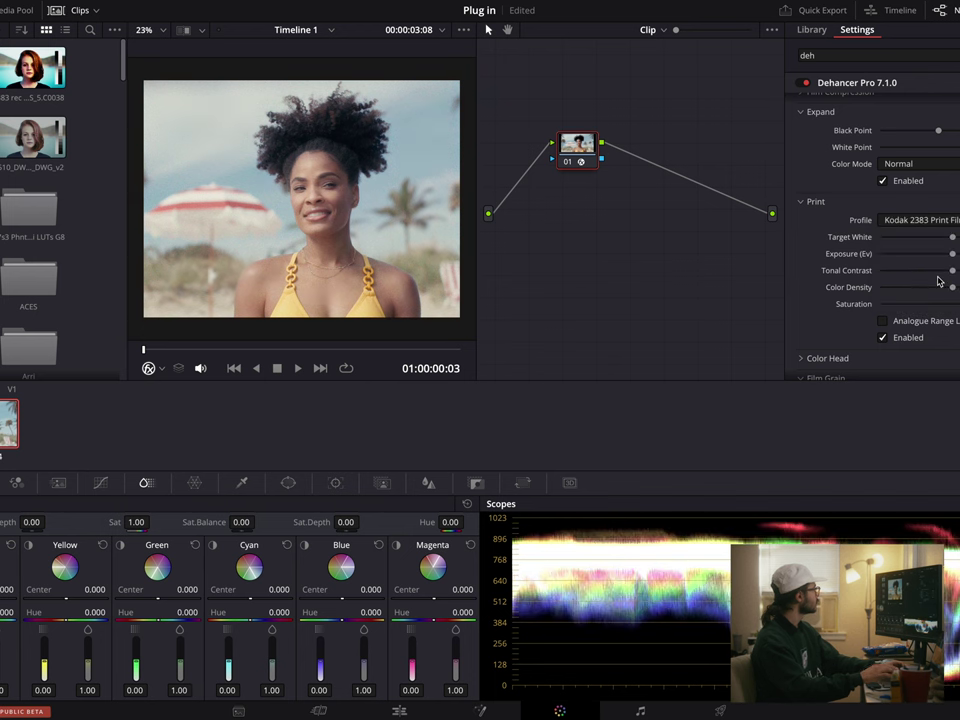
{"action": "left_click", "coordinate": [935, 220]}
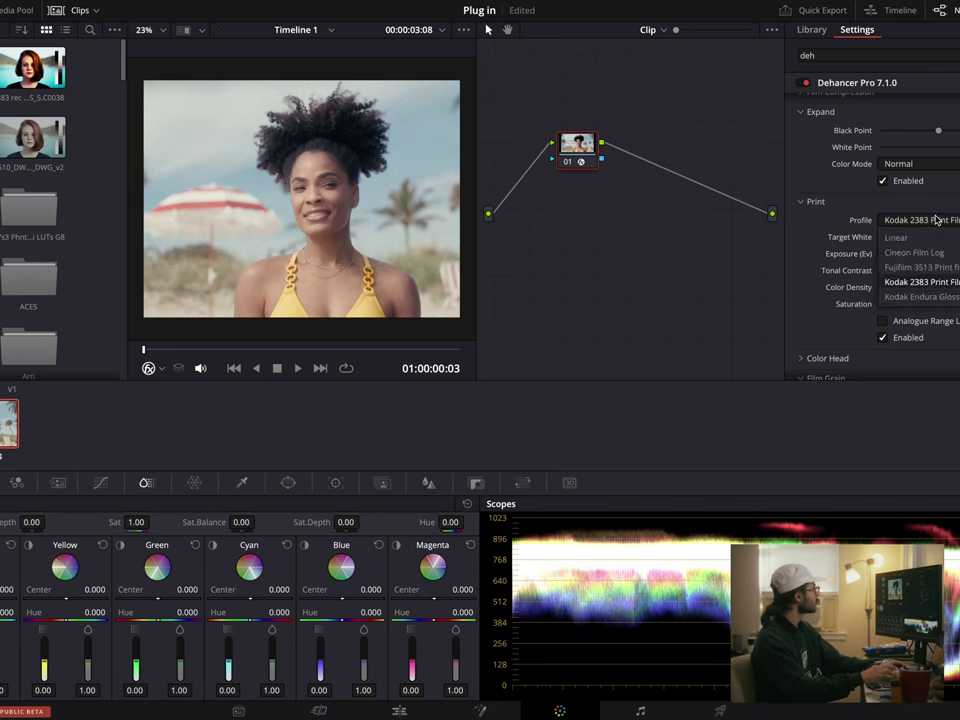
{"action": "left_click", "coordinate": [942, 267]}
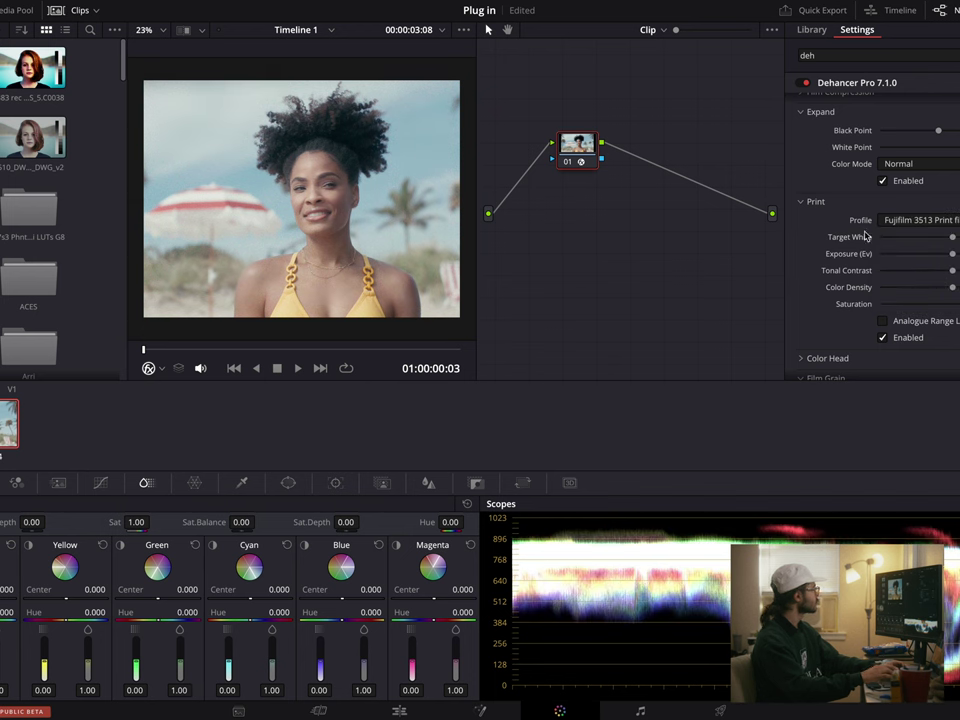
Step: Disable Dehancer's Film Grain
{"action": "scroll", "coordinate": [865, 226], "scroll_direction": "down", "scroll_amount": 3}
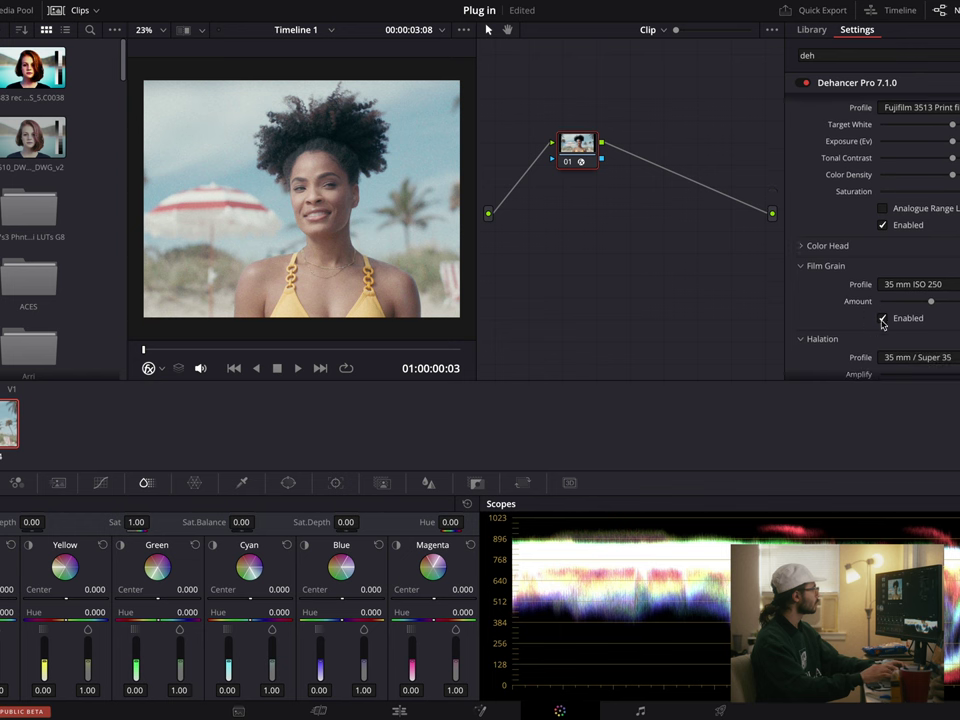
{"action": "scroll", "coordinate": [882, 320], "scroll_direction": "up", "scroll_amount": 1}
{"action": "left_click", "coordinate": [882, 287]}
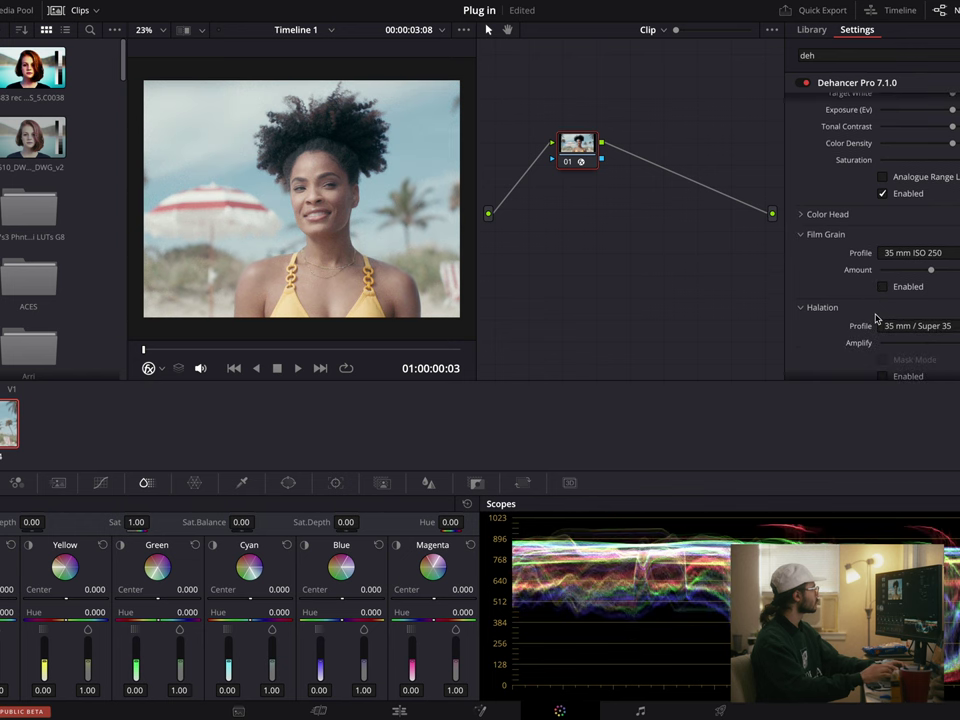
Step: Shift node 01 slightly across the node graph and lower the Print section's Exposure a little
{"action": "scroll", "coordinate": [876, 318], "scroll_direction": "down", "scroll_amount": 7}
{"action": "left_click_drag", "start_coordinate": [579, 158], "coordinate": [624, 158]}
{"action": "scroll", "coordinate": [909, 251], "scroll_direction": "up", "scroll_amount": 8}
{"action": "scroll", "coordinate": [909, 251], "scroll_direction": "up", "scroll_amount": 5}
{"action": "scroll", "coordinate": [909, 251], "scroll_direction": "down", "scroll_amount": 3}
{"action": "scroll", "coordinate": [909, 251], "scroll_direction": "down", "scroll_amount": 3}
{"action": "scroll", "coordinate": [870, 250], "scroll_direction": "up", "scroll_amount": 1}
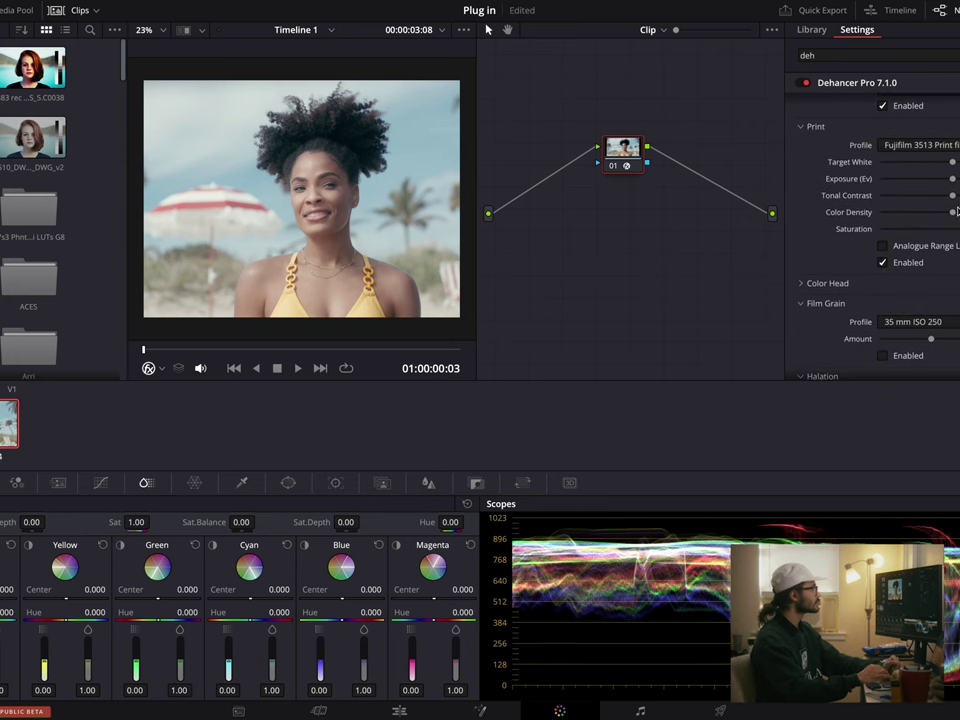
{"action": "left_click_drag", "start_coordinate": [952, 179], "coordinate": [947, 183]}
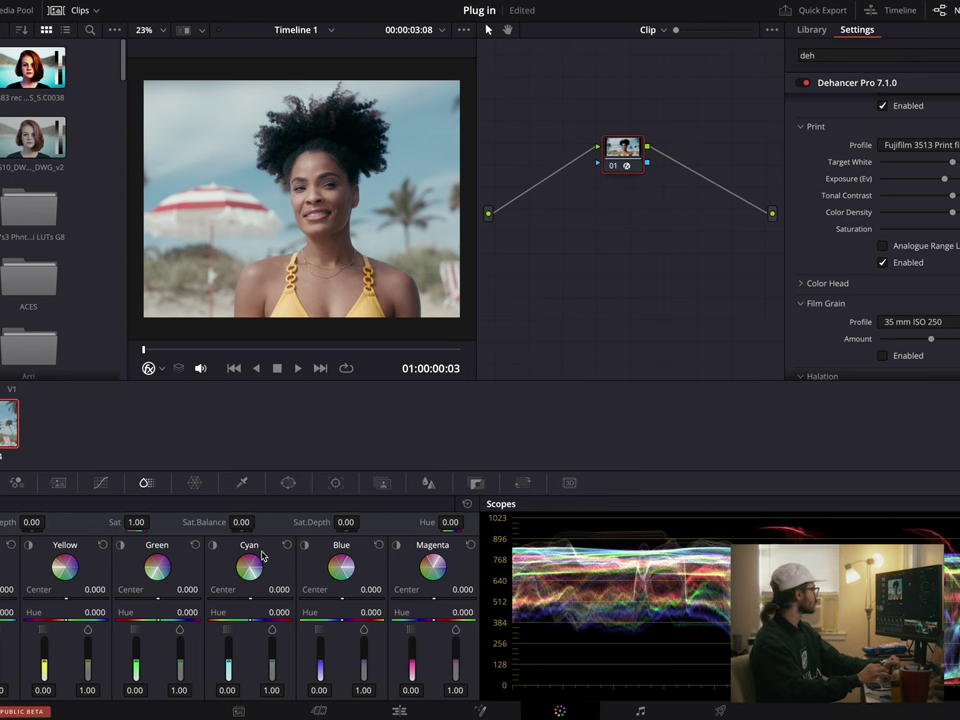
Step: Add a serial node before the Dehancer node and adjust its custom curve
{"action": "right_click", "coordinate": [627, 150]}
{"action": "mouse_move", "coordinate": [690, 215]}
{"action": "left_click", "coordinate": [790, 228]}
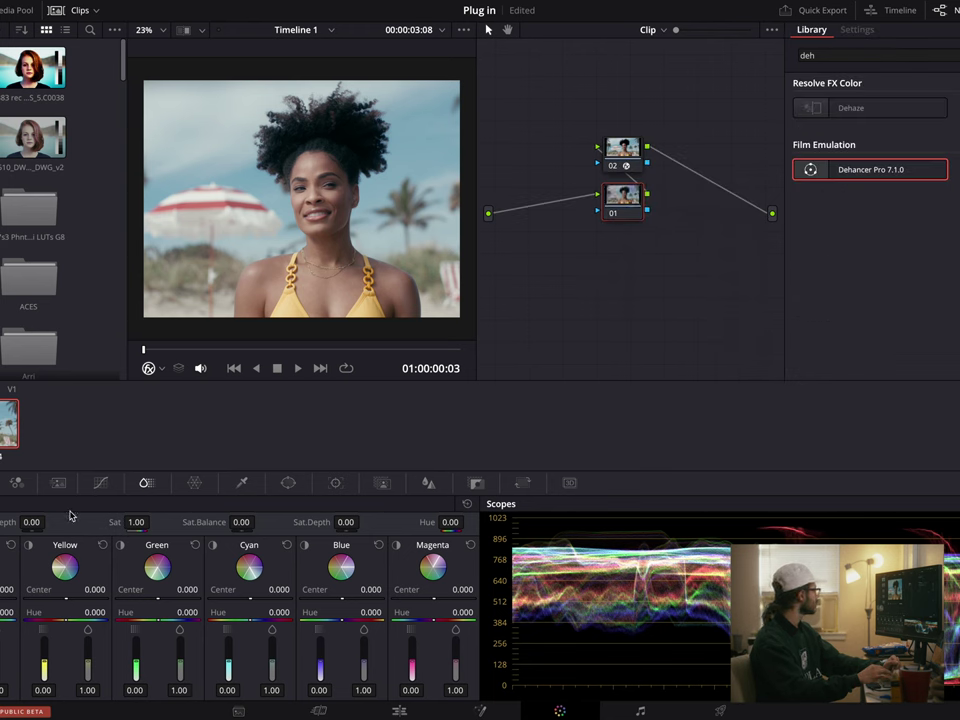
{"action": "left_click", "coordinate": [100, 482]}
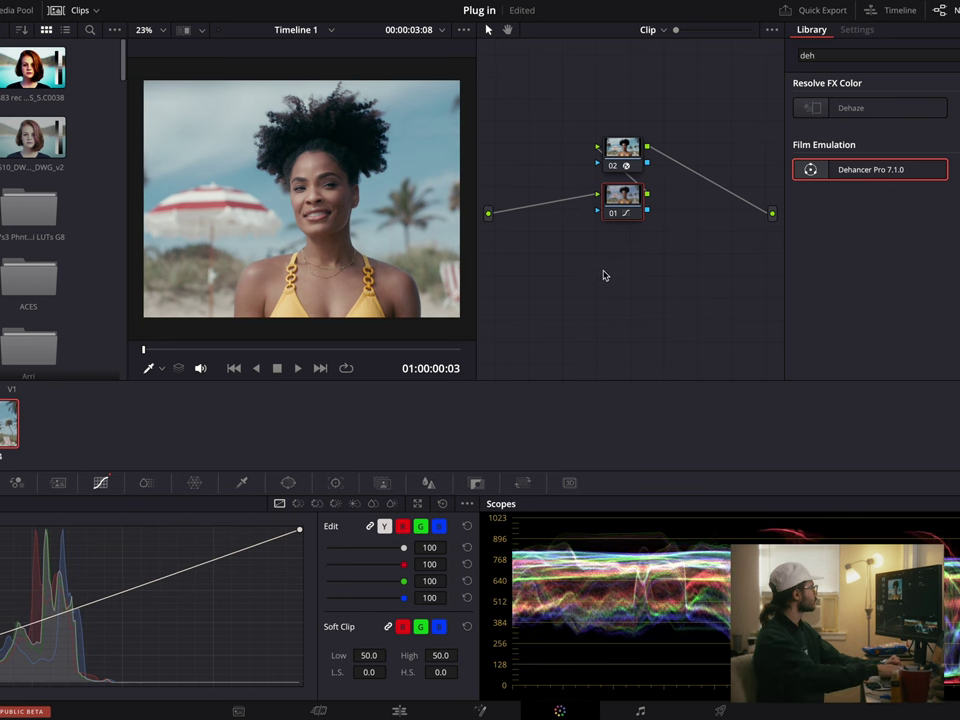
Step: Return to the Dehancer node and review its Expand and Print settings
{"action": "left_click", "coordinate": [630, 148]}
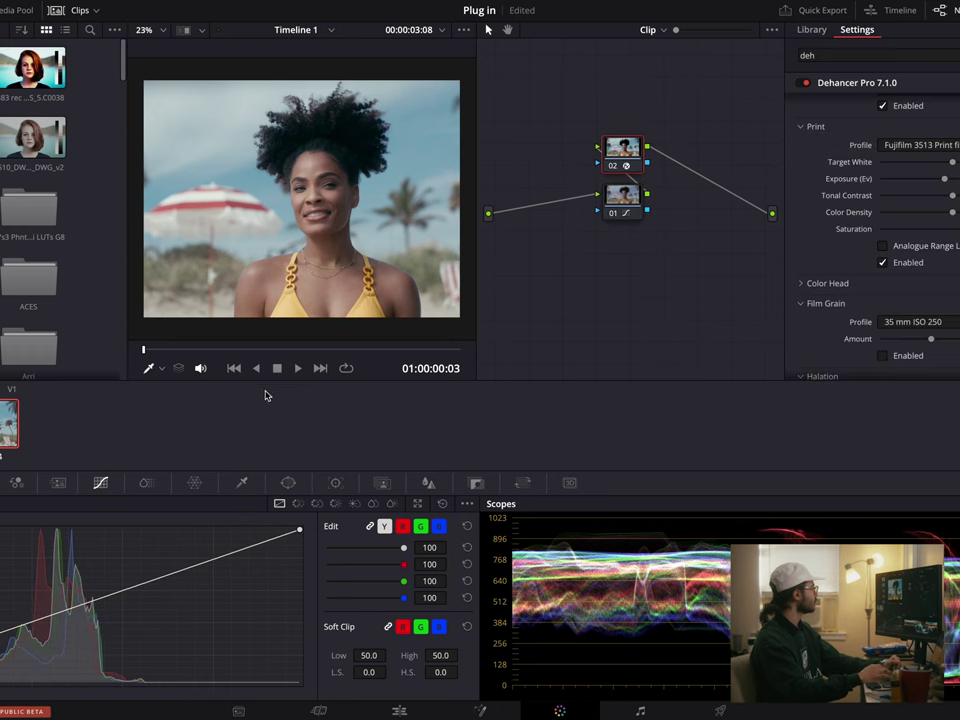
{"action": "scroll", "coordinate": [792, 270], "scroll_direction": "up", "scroll_amount": 4}
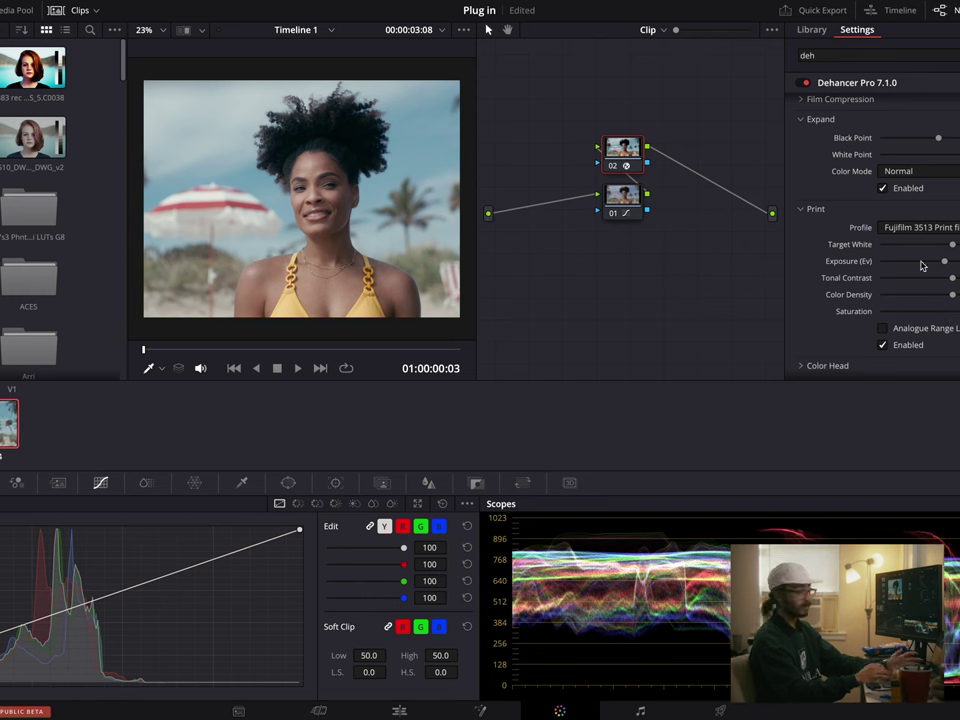
Step: Enable Dehancer's Film Compression with a very low Impact
{"action": "scroll", "coordinate": [932, 250], "scroll_direction": "up", "scroll_amount": 3}
{"action": "scroll", "coordinate": [933, 236], "scroll_direction": "up", "scroll_amount": 1}
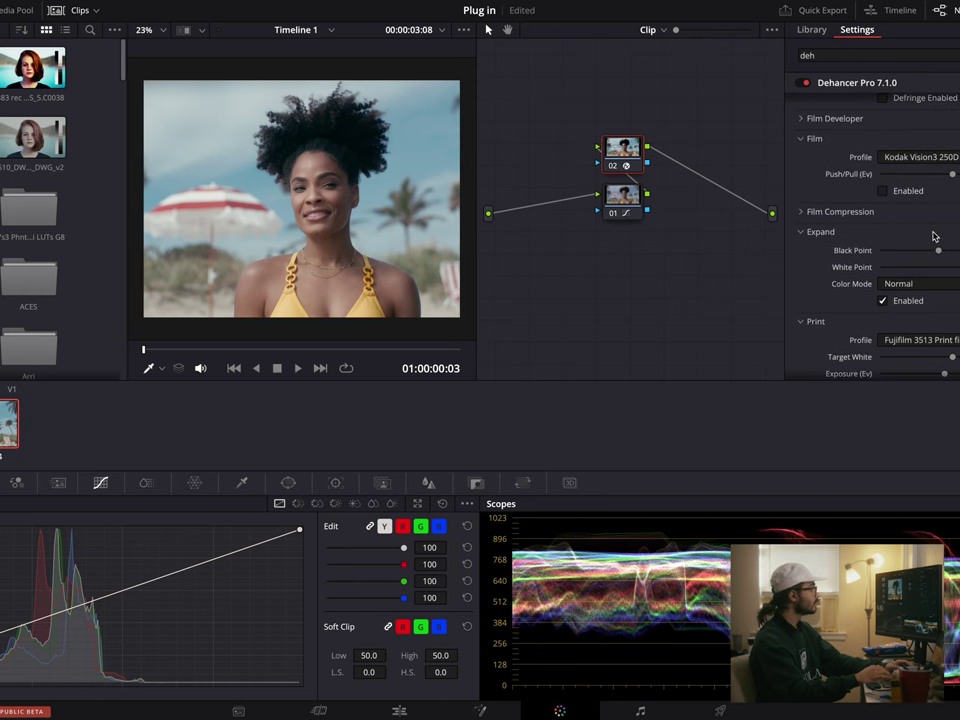
{"action": "left_click", "coordinate": [846, 212]}
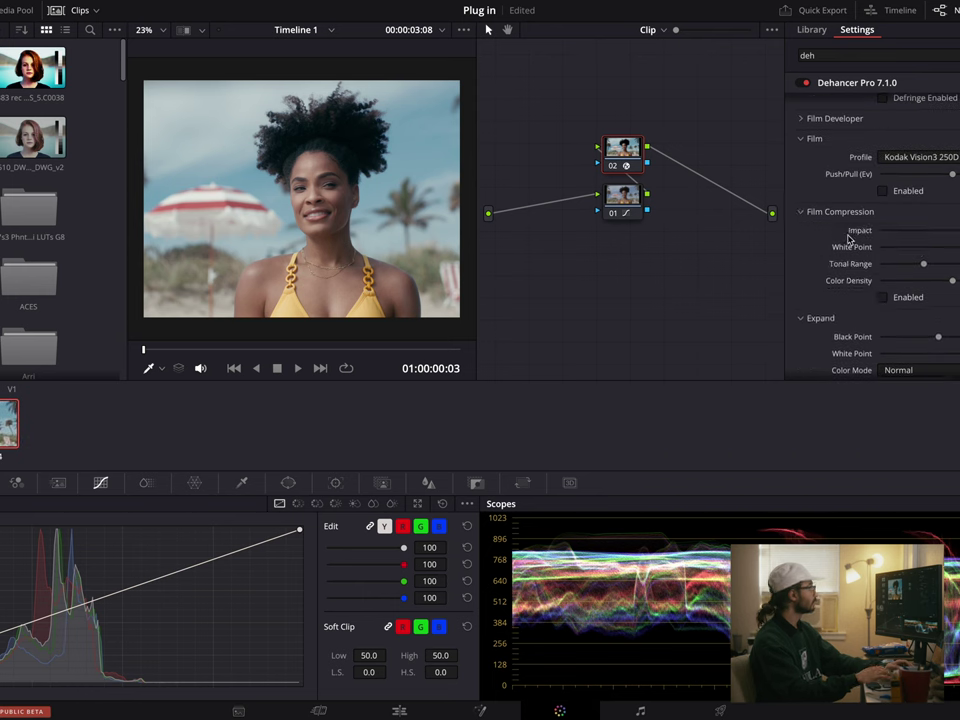
{"action": "left_click", "coordinate": [881, 298]}
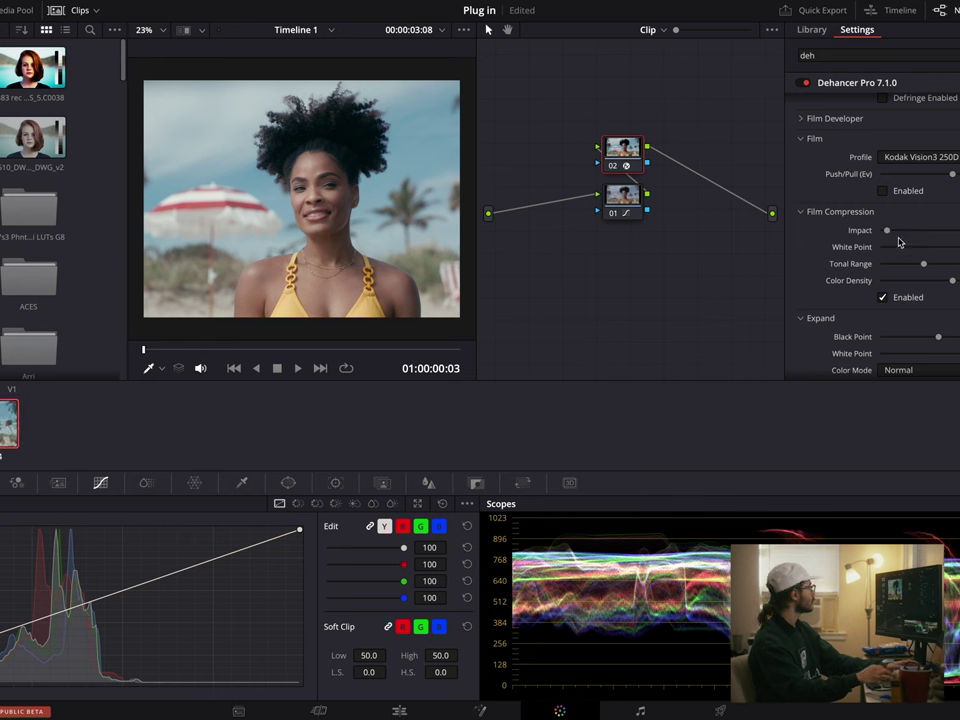
{"action": "scroll", "coordinate": [898, 264], "scroll_direction": "down", "scroll_amount": 1}
{"action": "scroll", "coordinate": [898, 264], "scroll_direction": "down", "scroll_amount": 3}
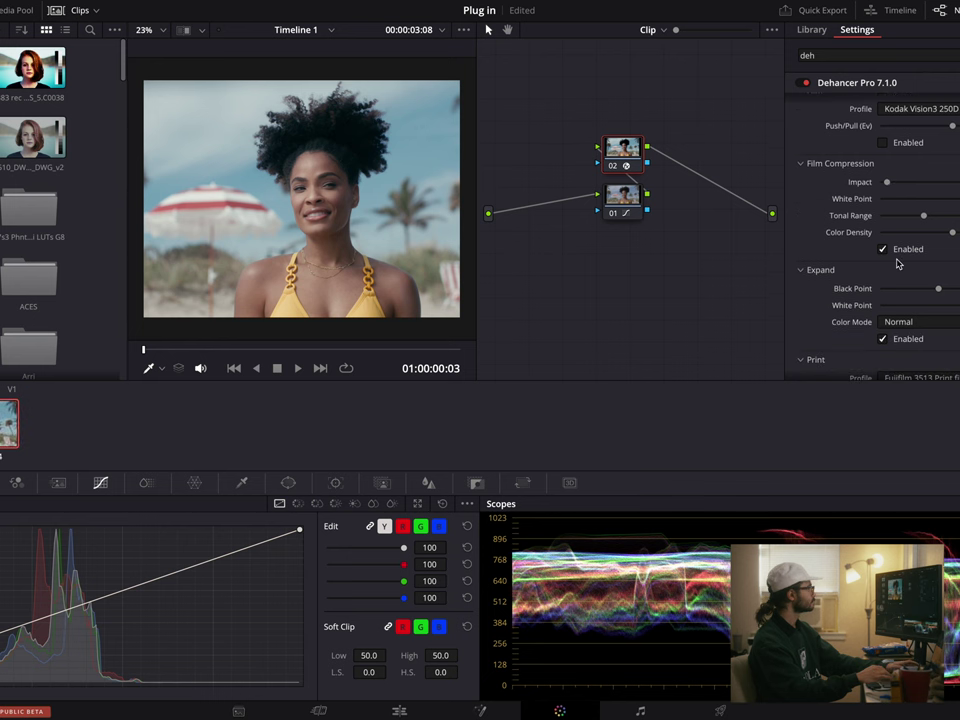
{"action": "scroll", "coordinate": [943, 239], "scroll_direction": "down", "scroll_amount": 8}
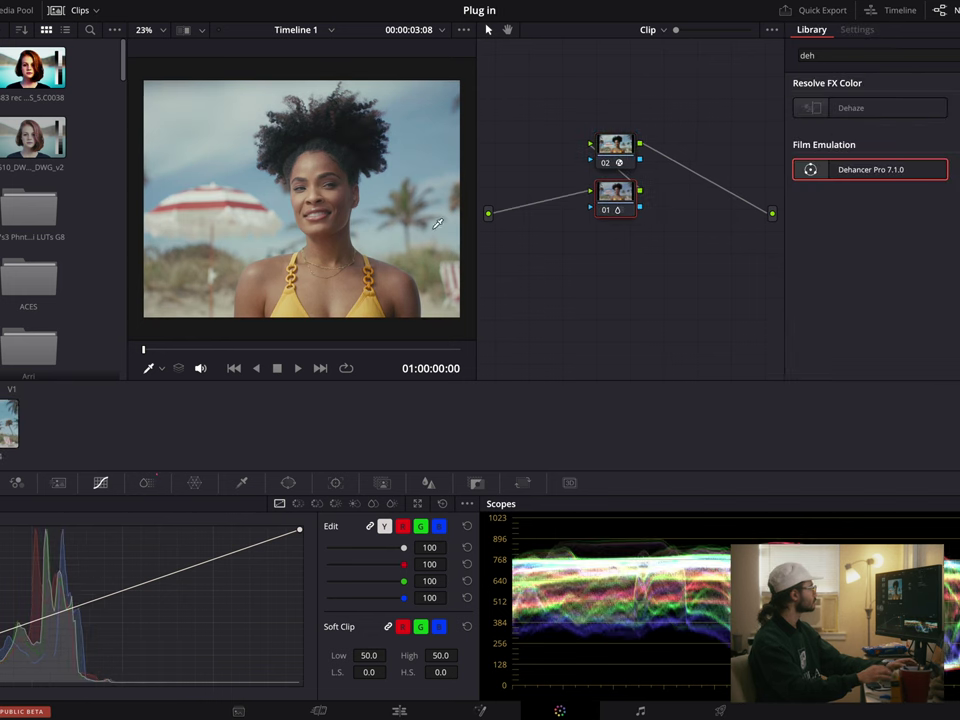
Step: Select the Film Look Creator node on the other clip and review its Color Settings
{"action": "left_click_drag", "start_coordinate": [638, 155], "coordinate": [625, 148]}
{"action": "scroll", "coordinate": [888, 230], "scroll_direction": "up", "scroll_amount": 5}
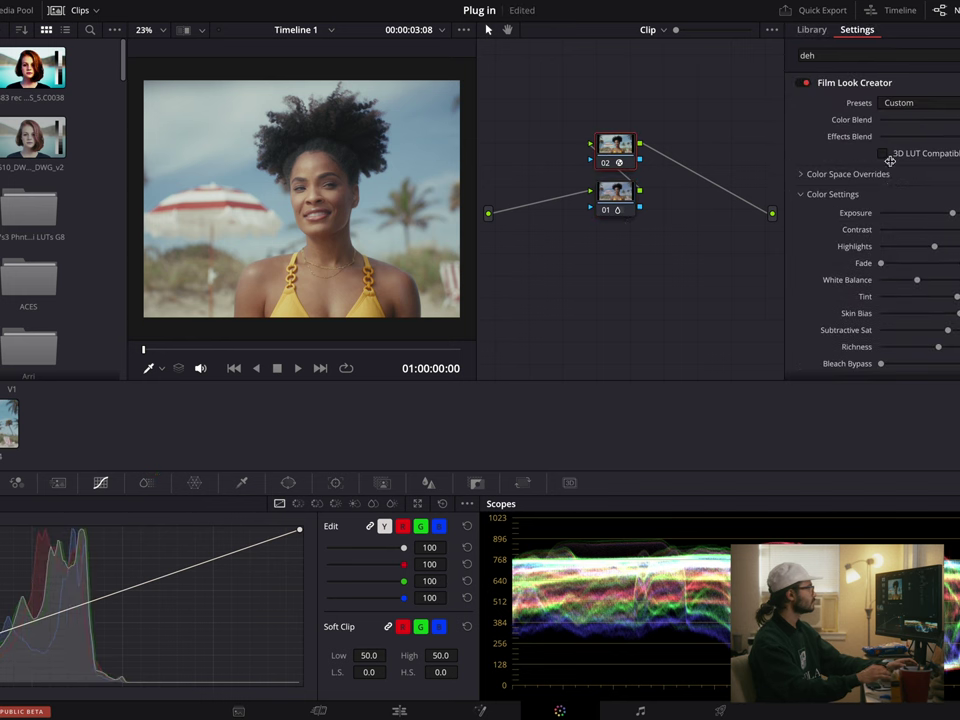
{"action": "scroll", "coordinate": [884, 272], "scroll_direction": "down", "scroll_amount": 2}
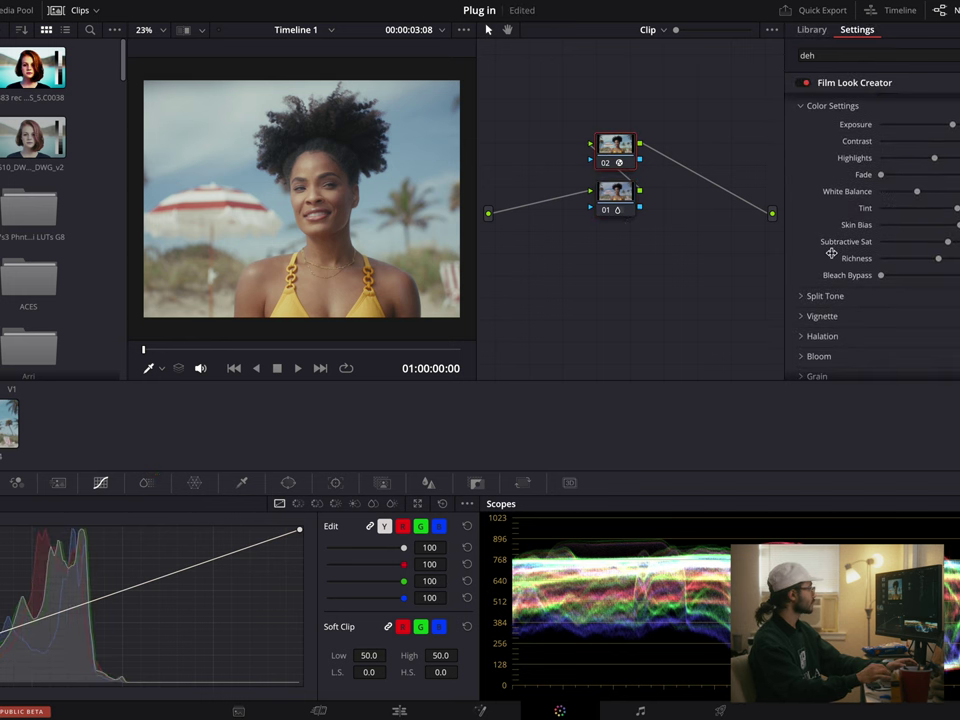
Step: Return to the Dehancer clip and look through its node's settings from Defringe to Film Breath for comparison
{"action": "left_click", "coordinate": [8, 428]}
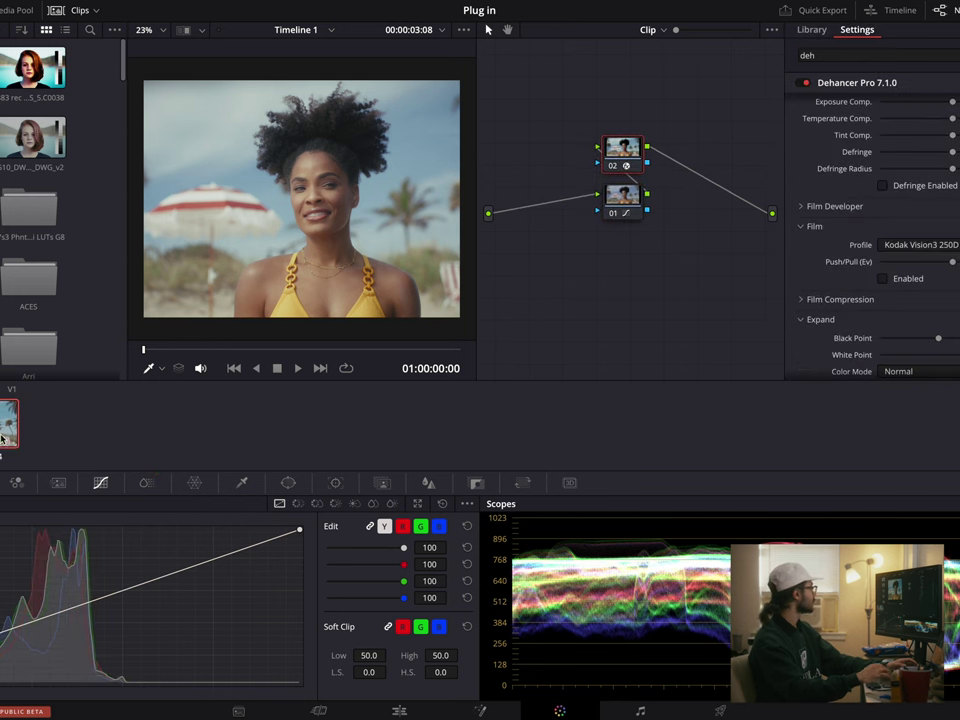
{"action": "left_click", "coordinate": [630, 206]}
{"action": "left_click", "coordinate": [625, 159]}
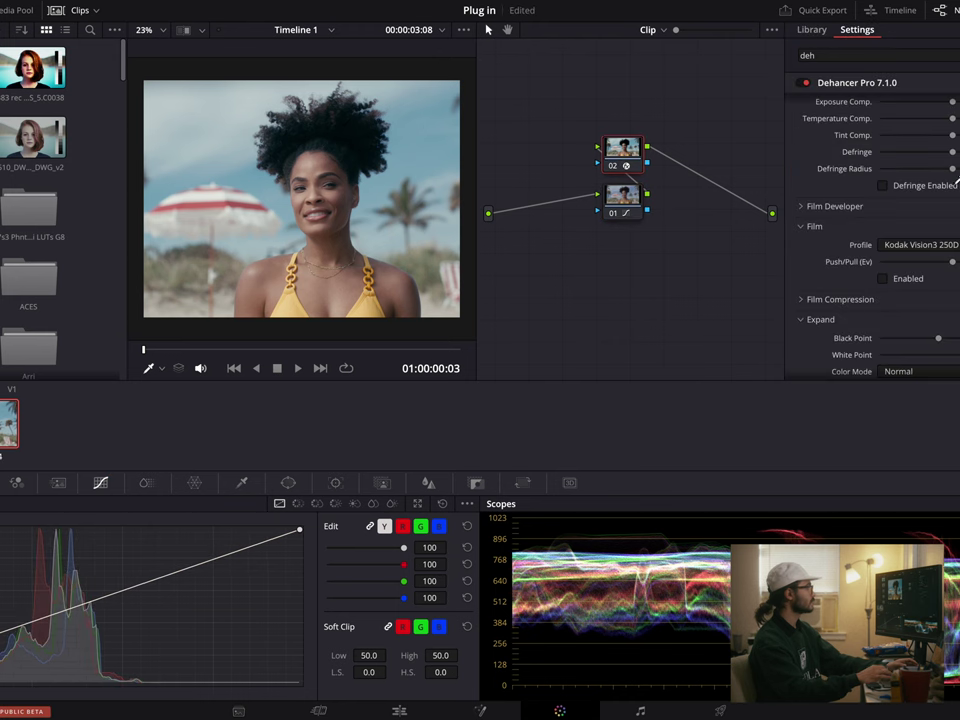
{"action": "scroll", "coordinate": [952, 215], "scroll_direction": "down", "scroll_amount": 3}
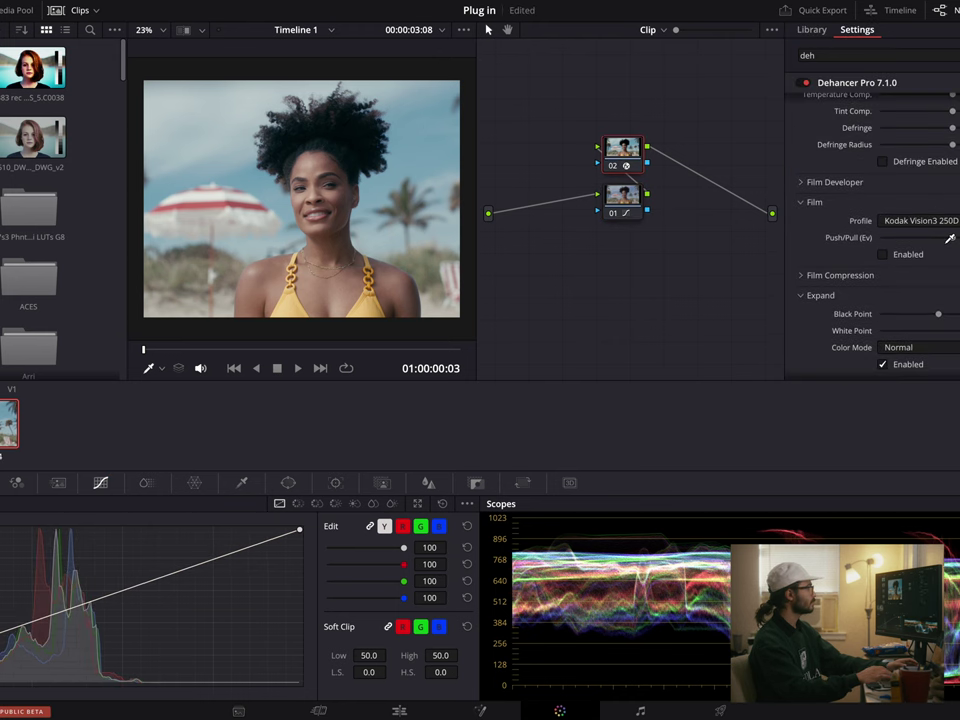
{"action": "scroll", "coordinate": [950, 238], "scroll_direction": "up", "scroll_amount": 4}
{"action": "scroll", "coordinate": [950, 238], "scroll_direction": "down", "scroll_amount": 8}
{"action": "scroll", "coordinate": [950, 238], "scroll_direction": "down", "scroll_amount": 8}
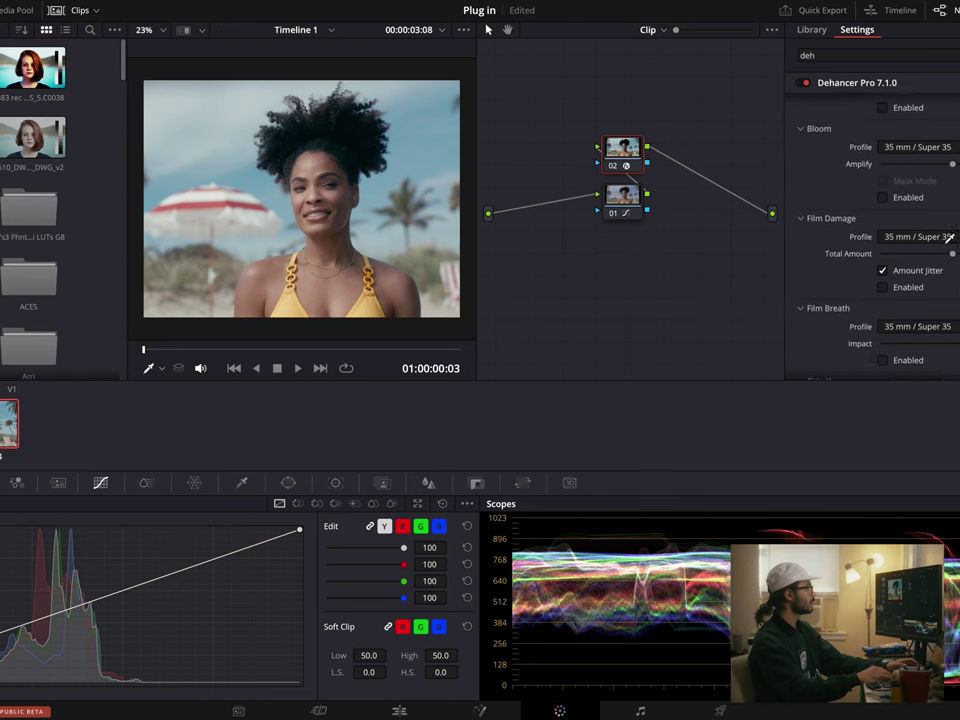
{"action": "scroll", "coordinate": [950, 238], "scroll_direction": "up", "scroll_amount": 8}
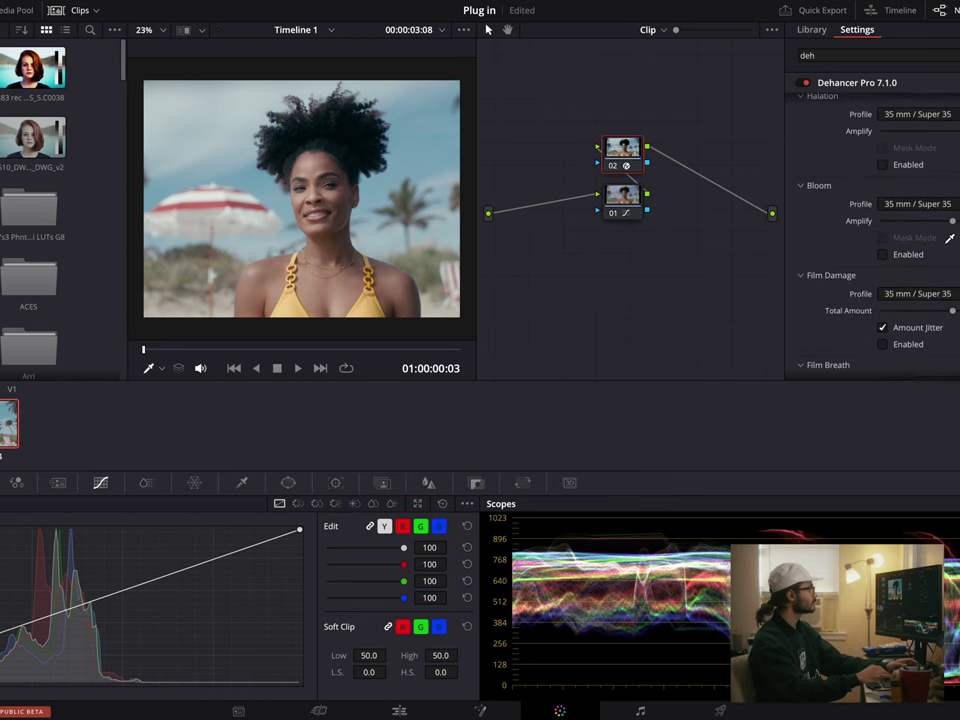
{"action": "scroll", "coordinate": [950, 238], "scroll_direction": "up", "scroll_amount": 3}
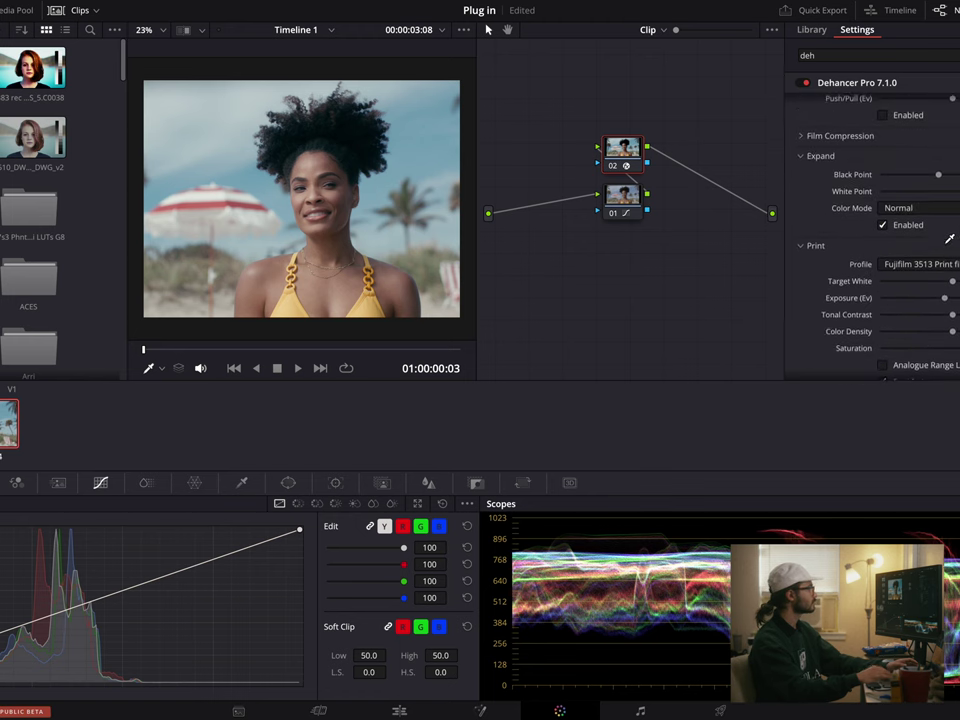
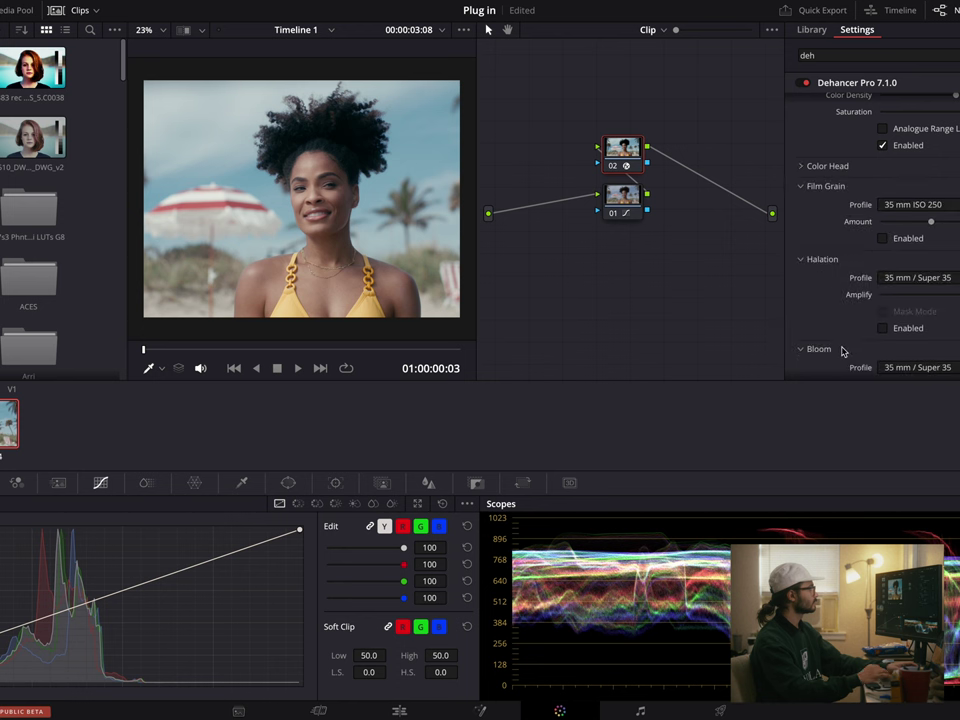
Step: Enable Dehancer's Film Grain with the Custom profile and reduce its Size and Amount to low levels
{"action": "left_click", "coordinate": [889, 246]}
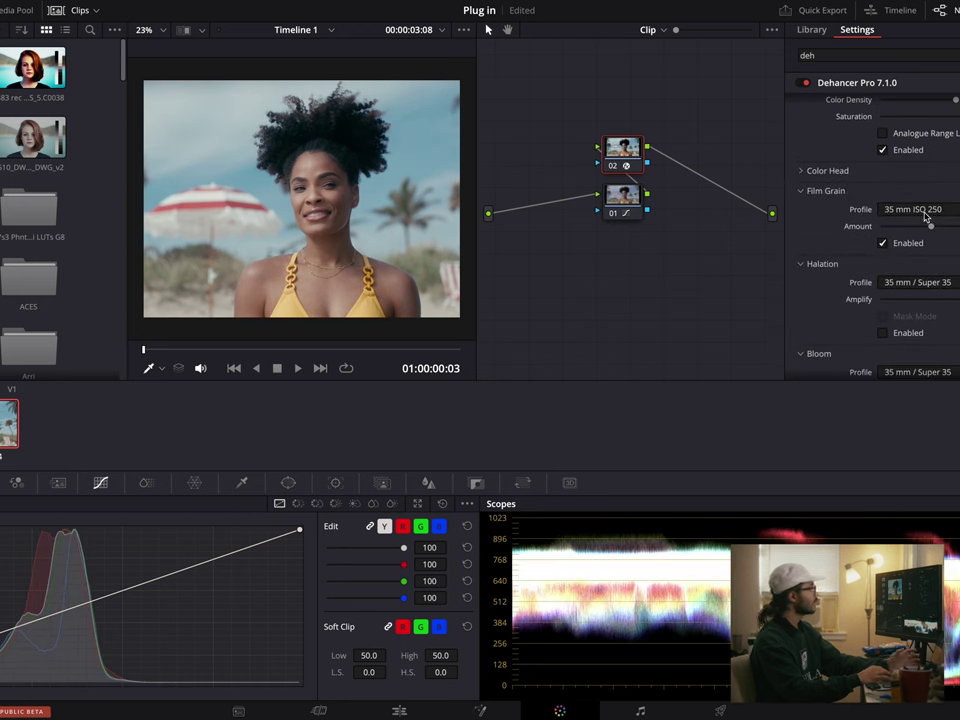
{"action": "left_click", "coordinate": [924, 212]}
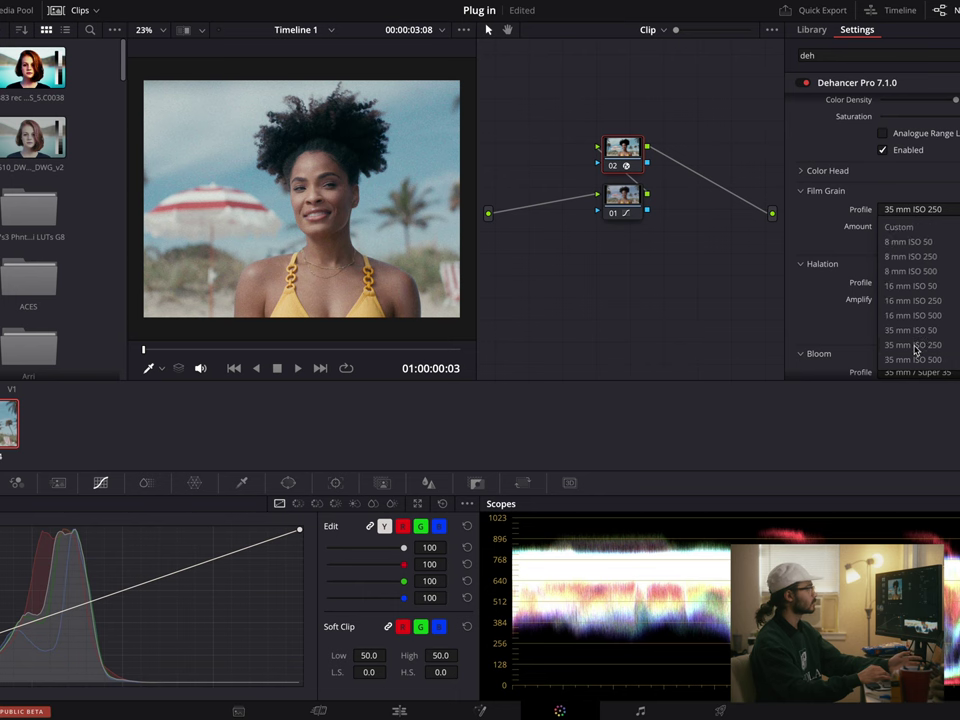
{"action": "left_click", "coordinate": [911, 229]}
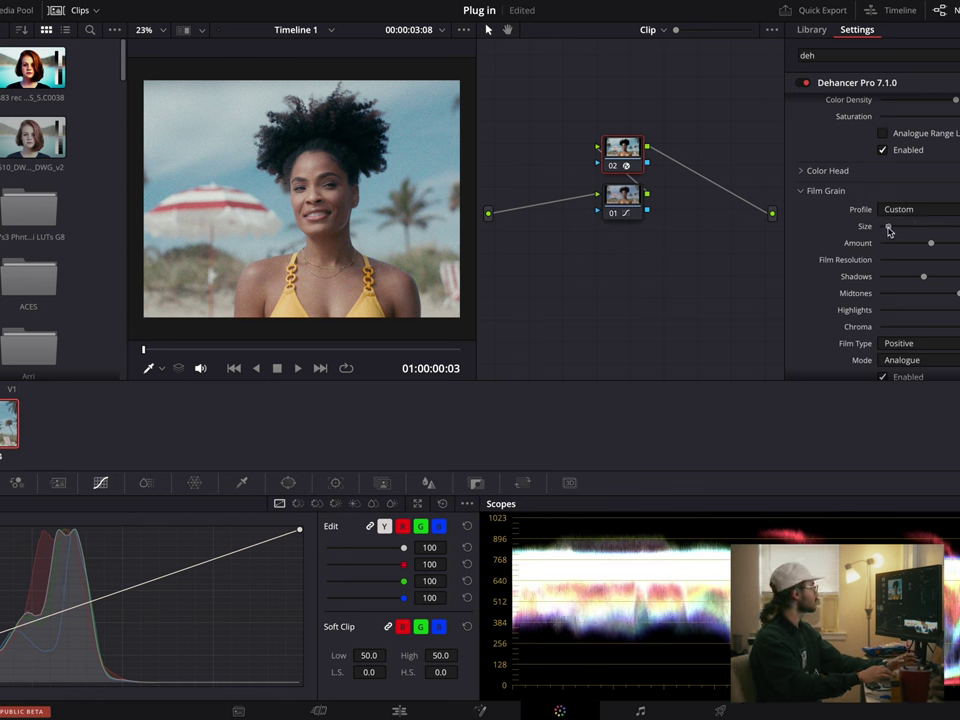
{"action": "mouse_move", "coordinate": [890, 231]}
{"action": "left_mouse_down"}
{"action": "mouse_move", "coordinate": [896, 244]}
{"action": "mouse_move", "coordinate": [885, 244]}
{"action": "mouse_move", "coordinate": [895, 246]}
{"action": "left_mouse_up"}
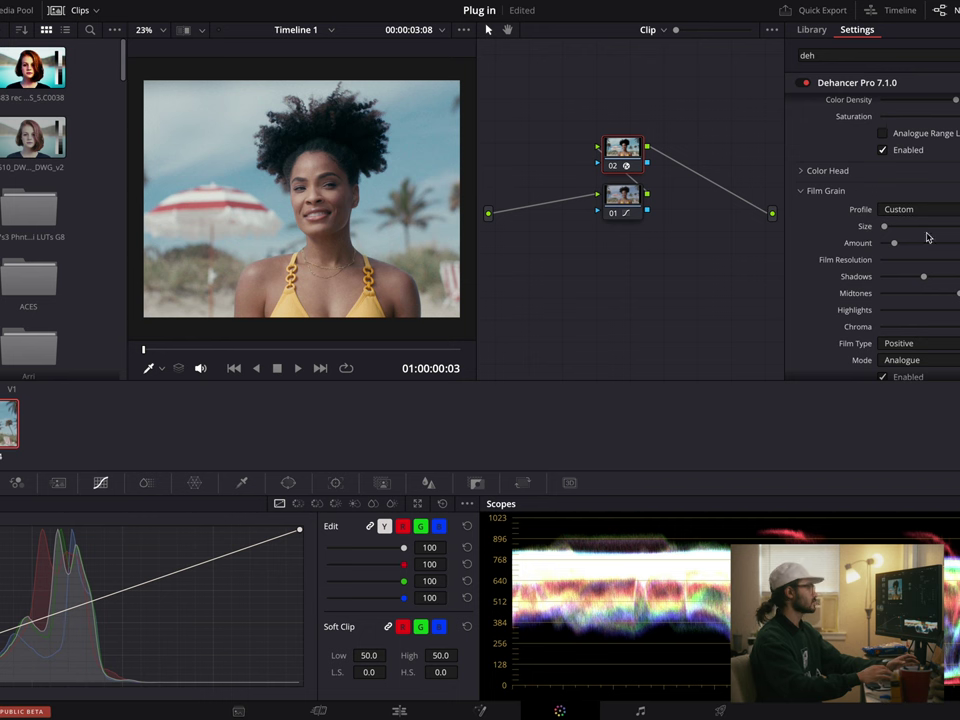